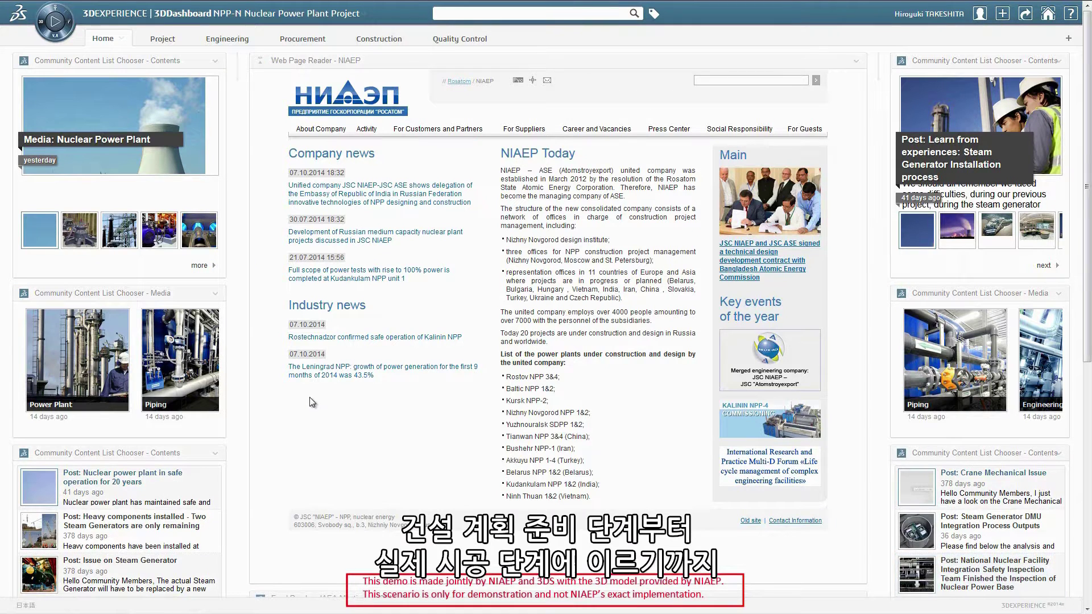
Browse the compass's 3D modeling, content and simulation, and social and collaboration applications, and close the application list
click(56, 24)
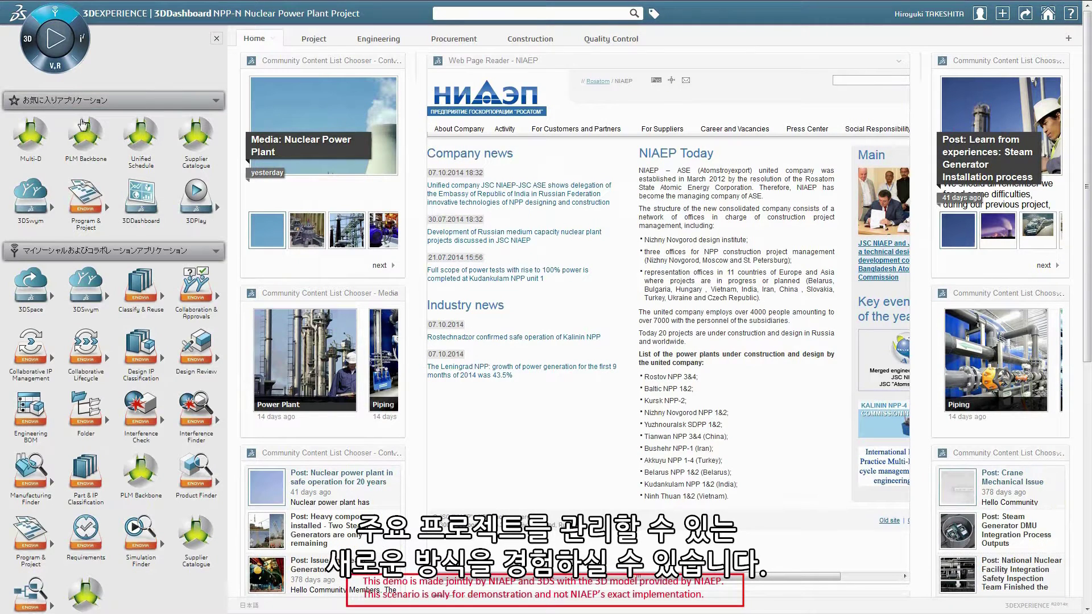
click(29, 41)
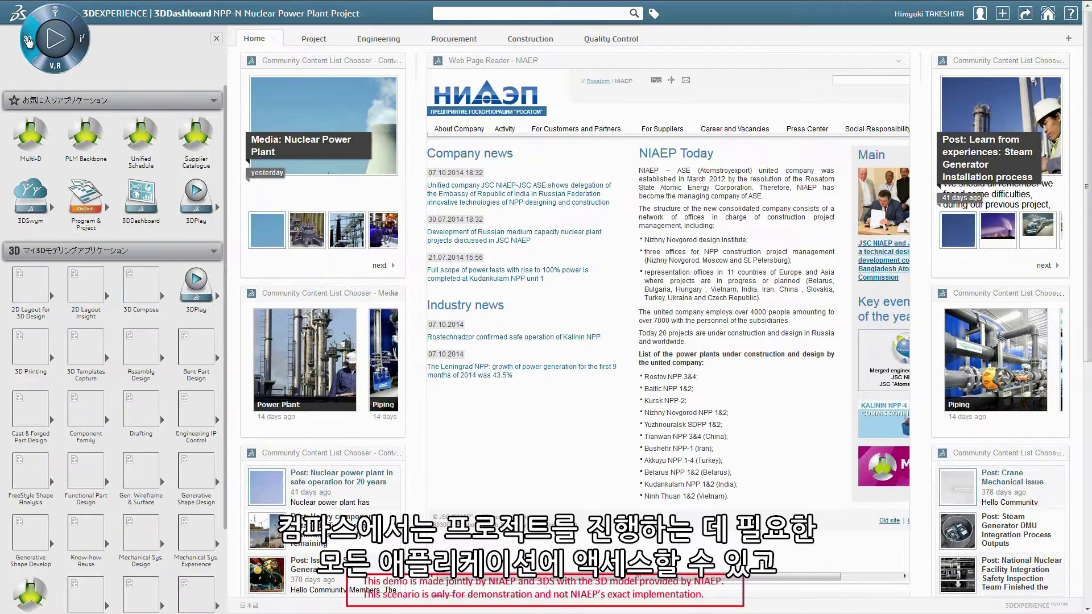
scroll(129, 361, down, 2)
scroll(128, 346, up, 2)
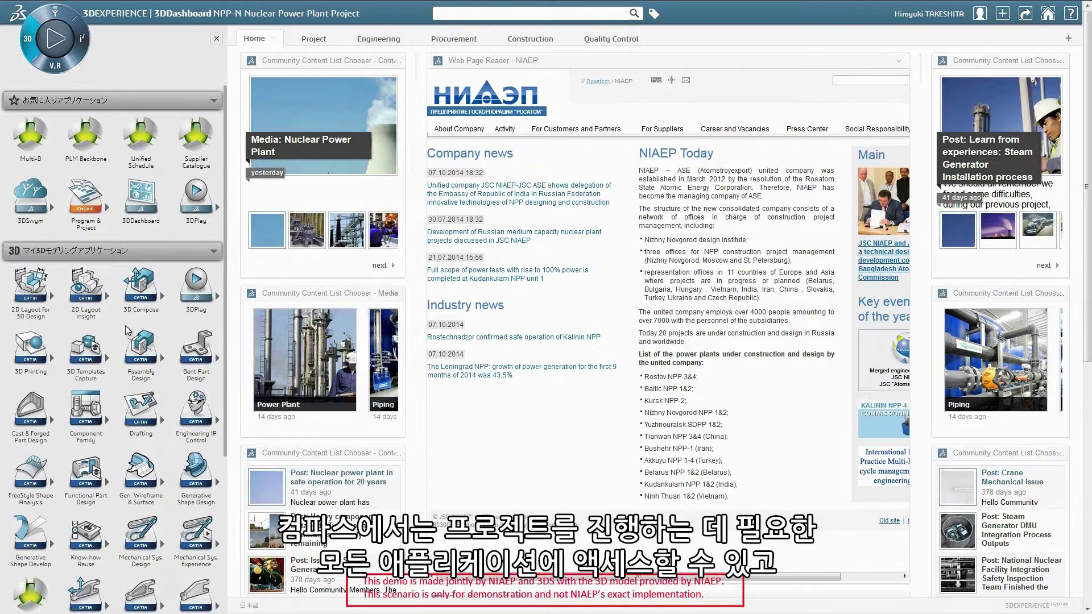
click(56, 67)
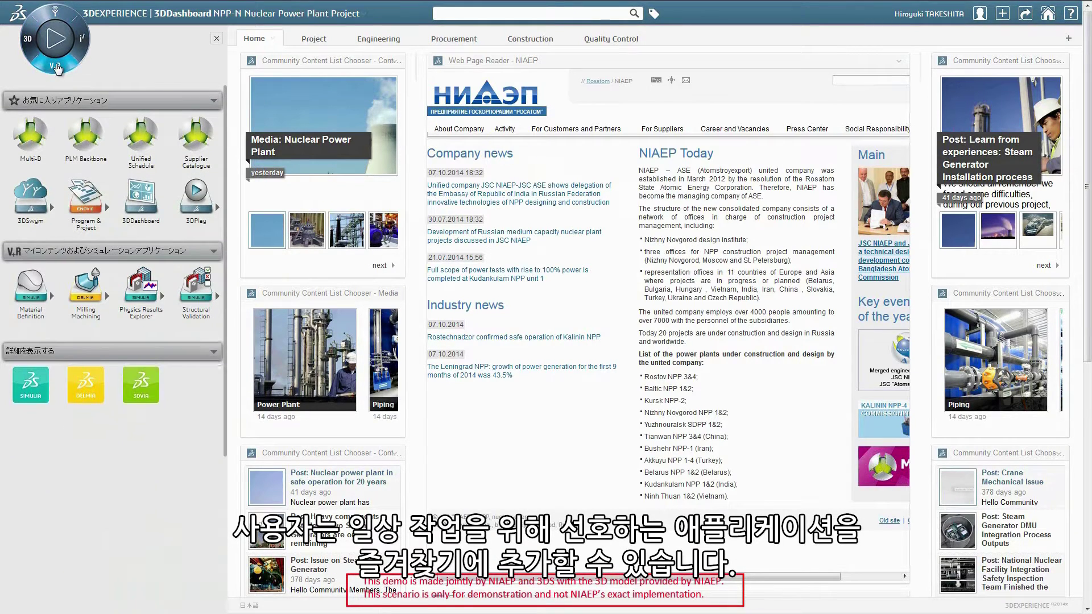
click(55, 16)
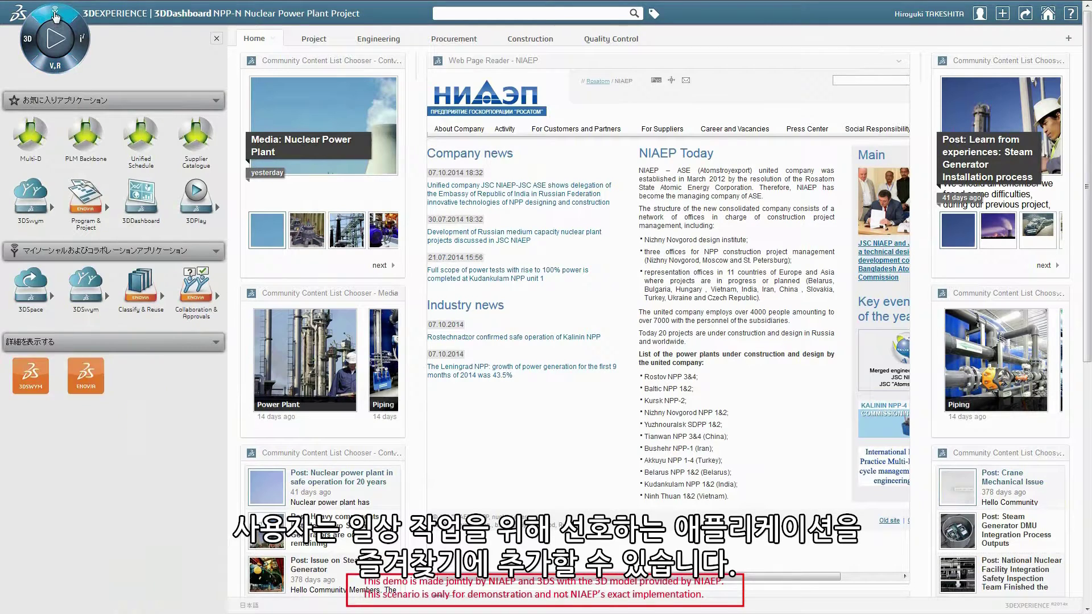
drag(34, 293, 102, 317)
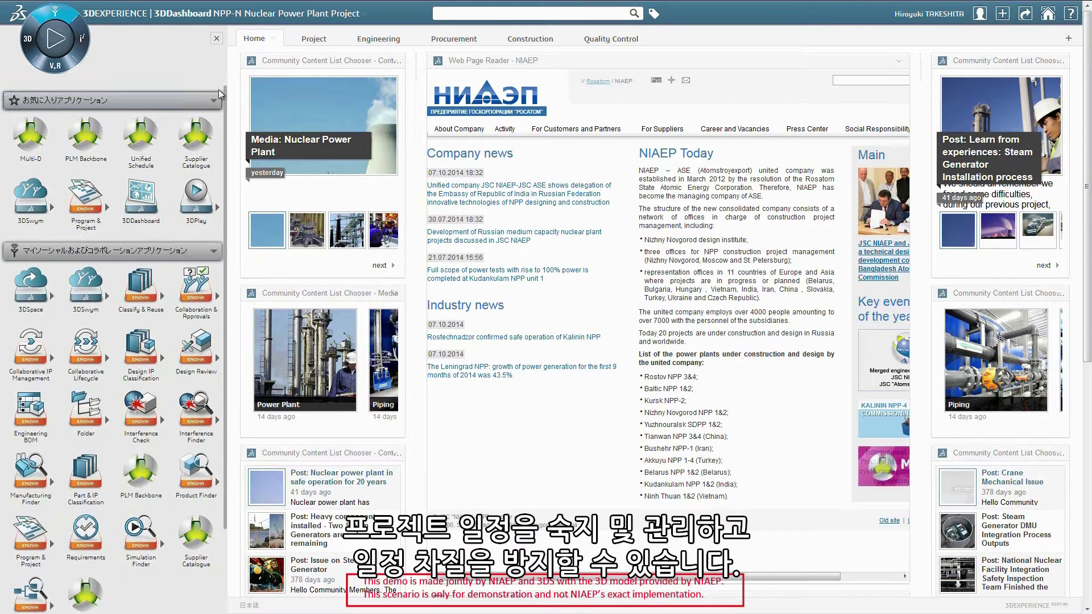
click(217, 39)
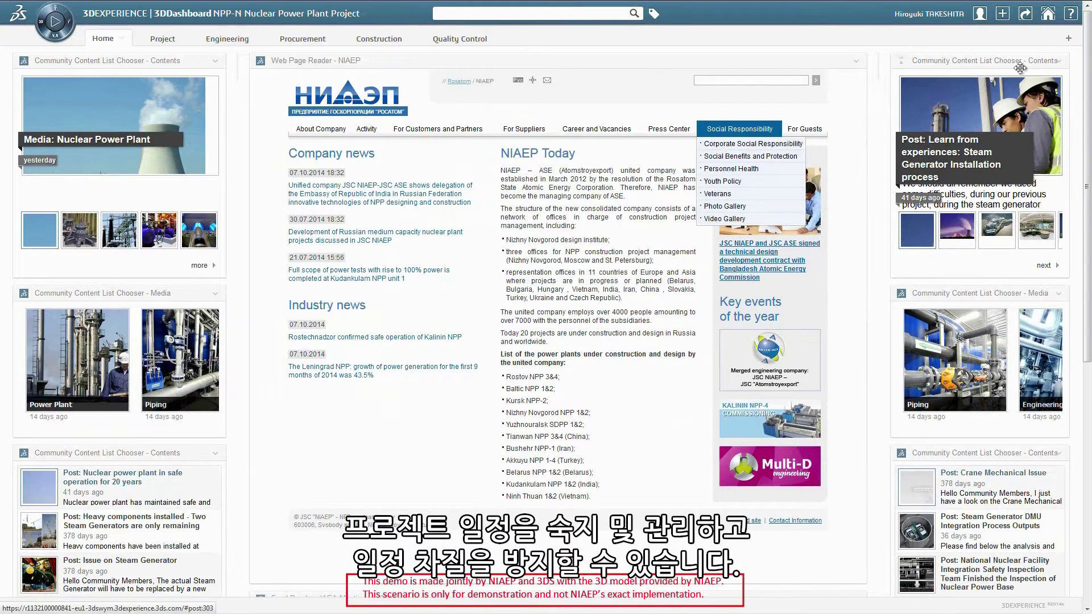
View the catalogue of available dashboard widgets and the settings of the steam generator installation contents widget, leaving both without changes
click(1001, 13)
click(992, 34)
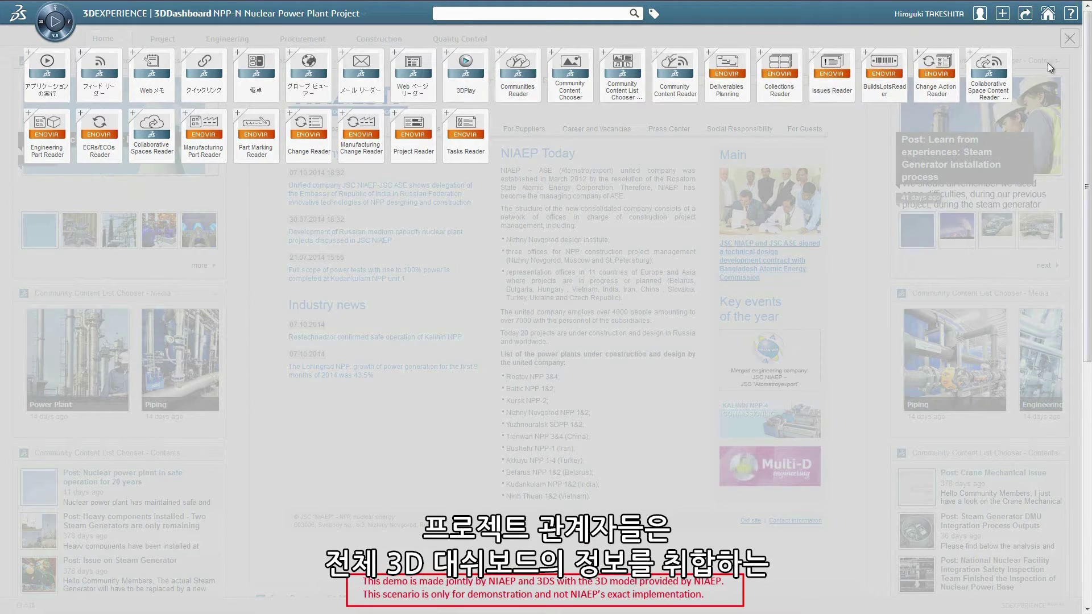
click(1069, 40)
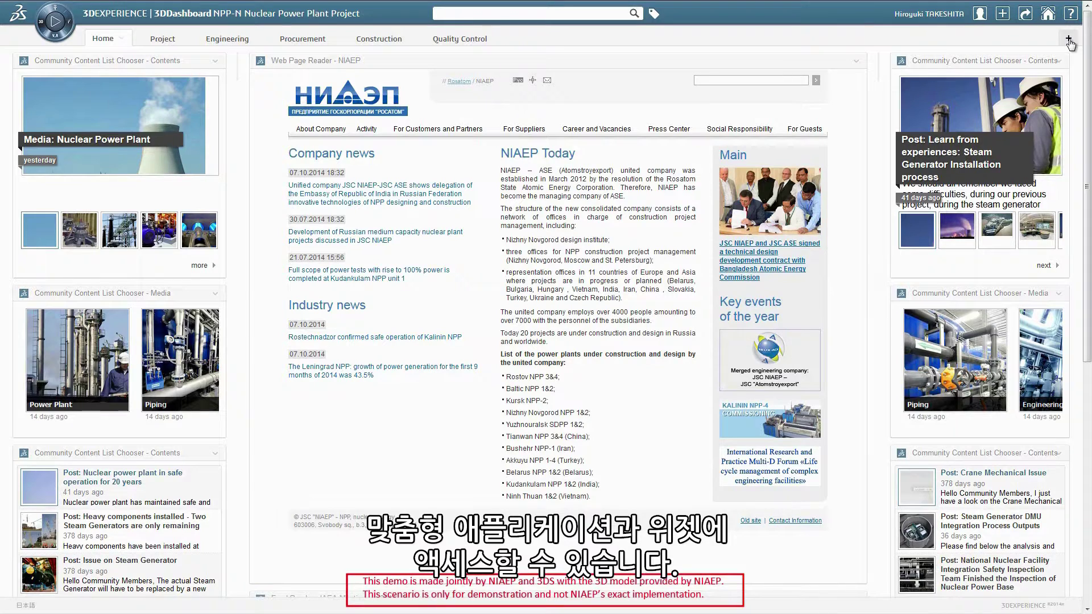
click(1060, 62)
click(1045, 77)
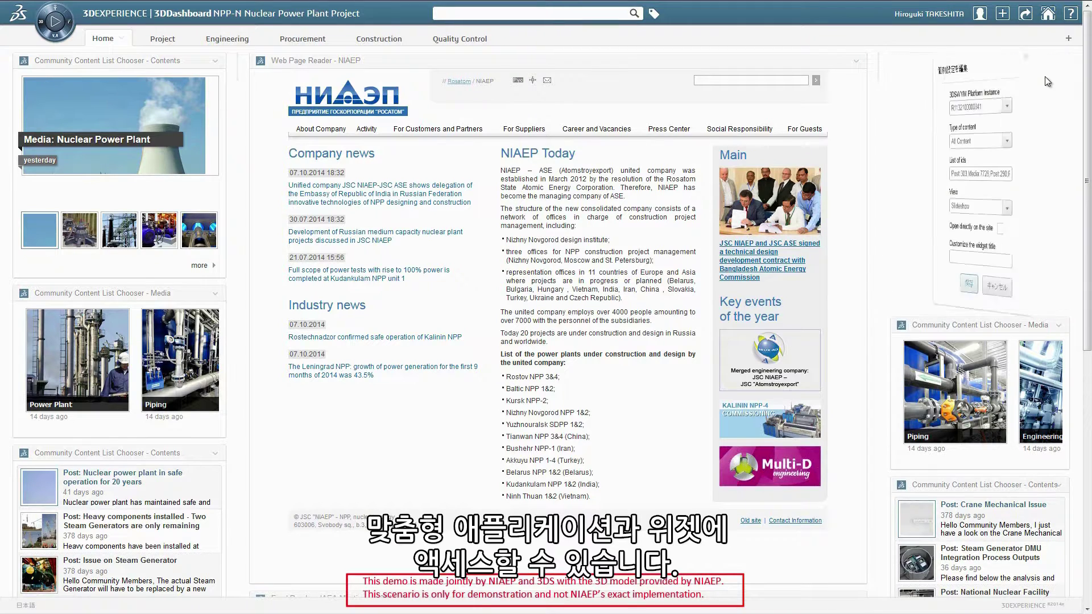
click(1014, 289)
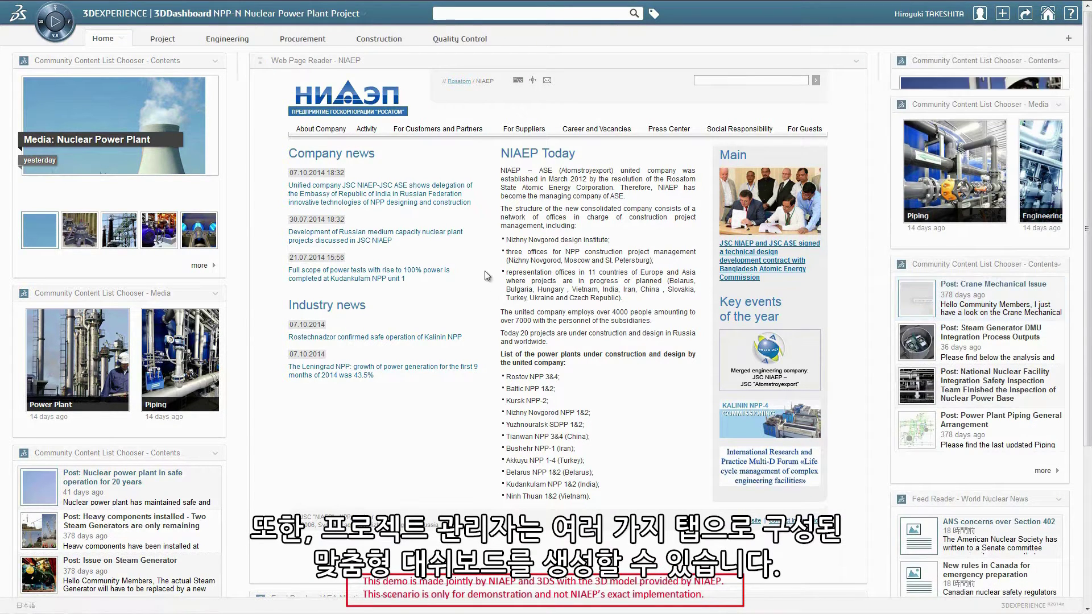
Review the Project dashboard with its globe marker for the nuclear plant, and examine the schedule in the Engineering Gantt chart
click(160, 40)
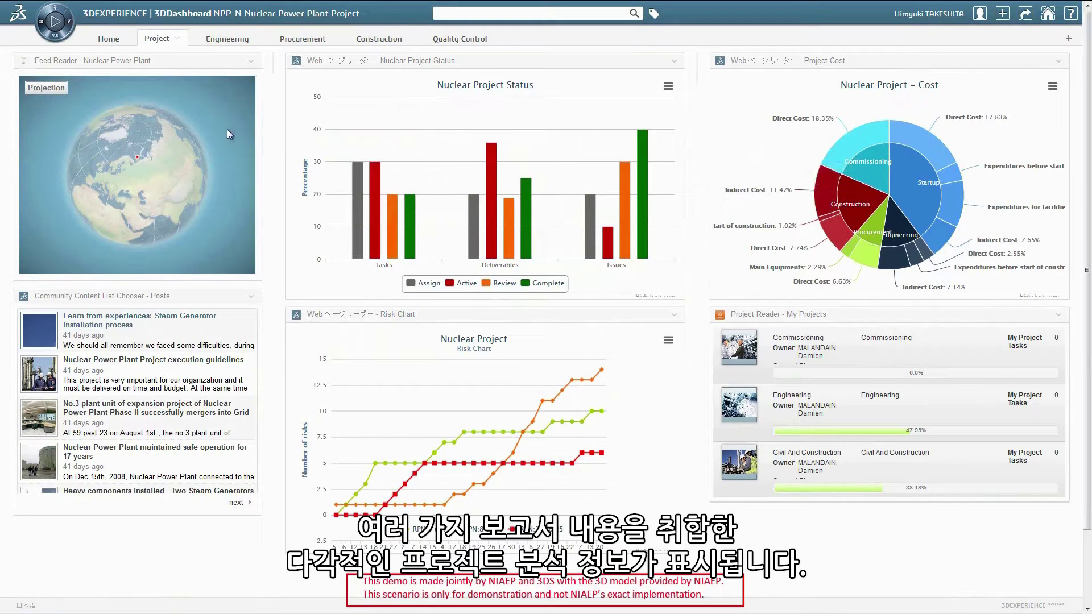
mouse_move(116, 166)
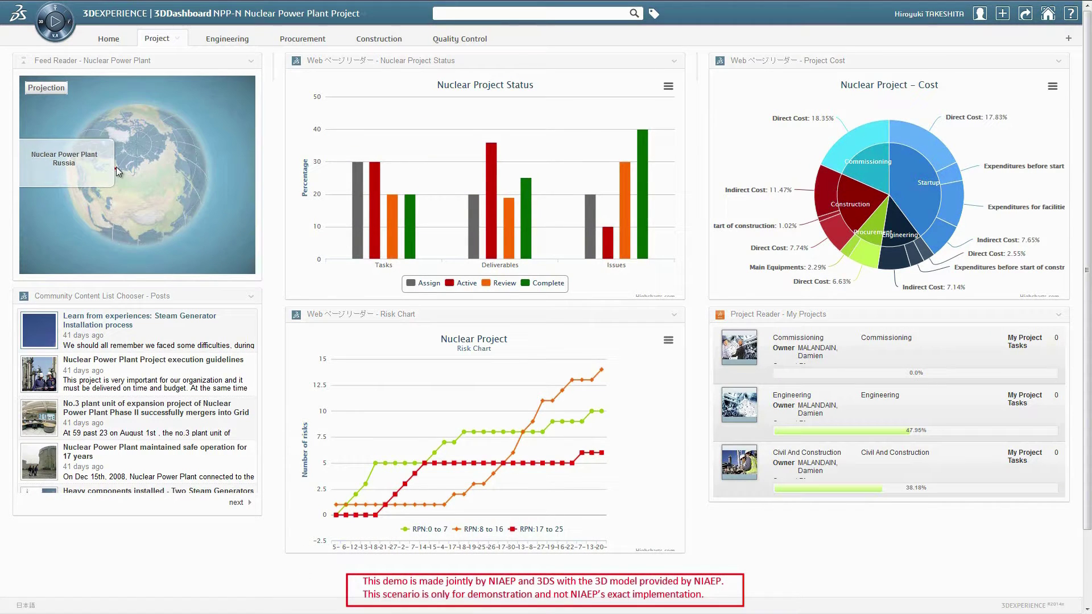
click(230, 40)
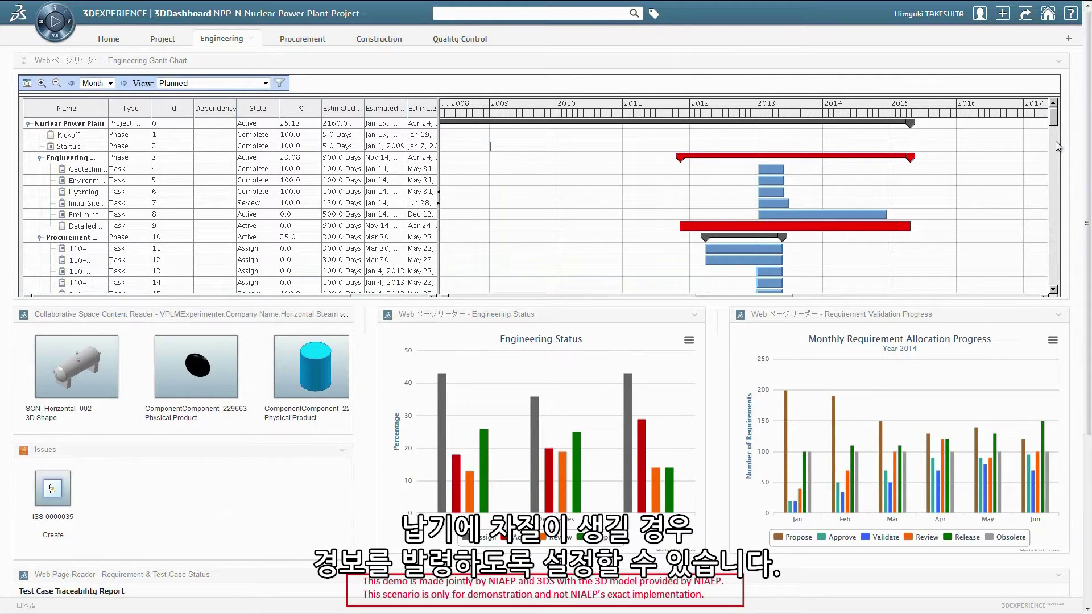
drag(1052, 145, 1050, 148)
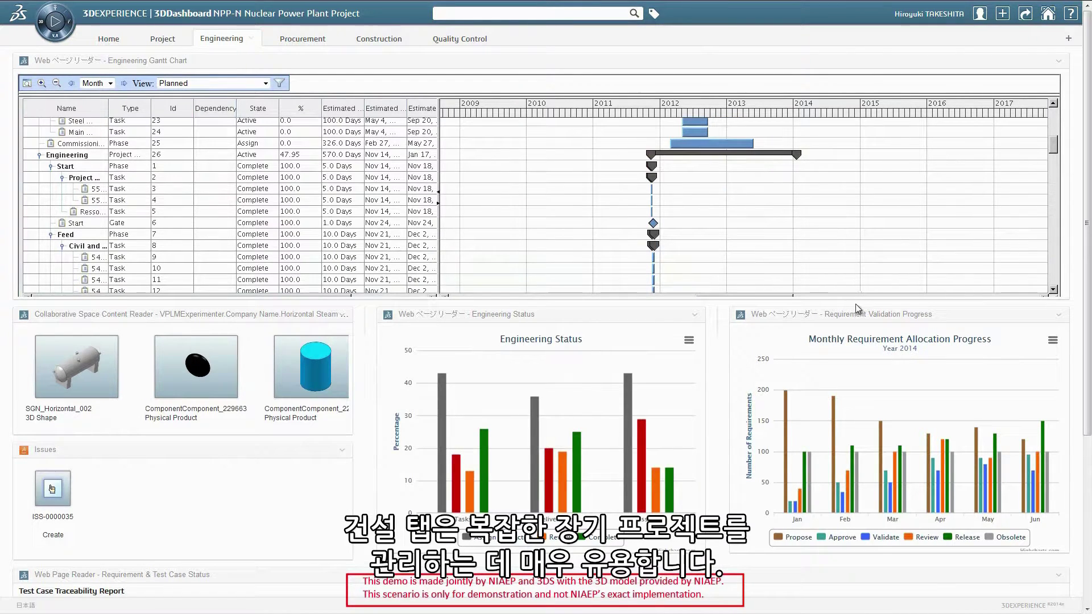
drag(789, 295, 831, 301)
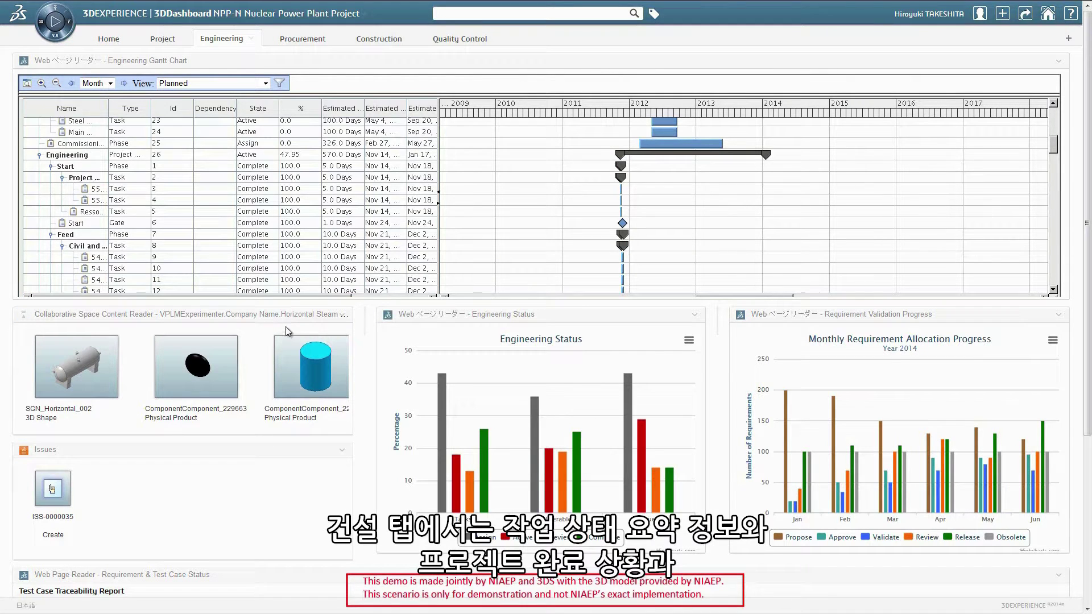
Show the Construction dashboard and inspect the 3D nuclear power plant model from several angles
click(377, 39)
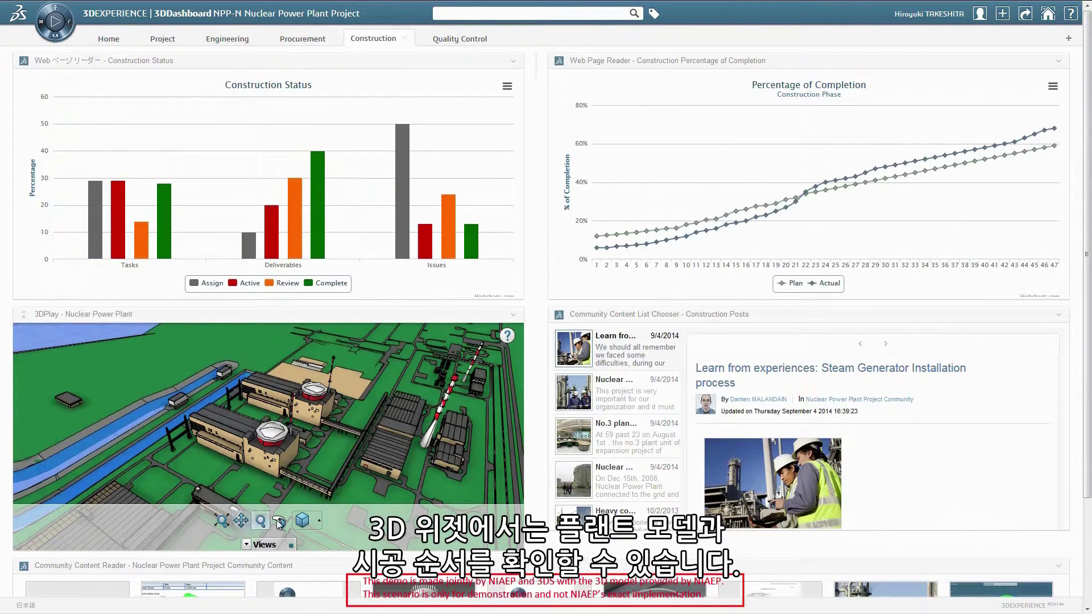
drag(180, 465, 390, 465)
drag(95, 420, 339, 364)
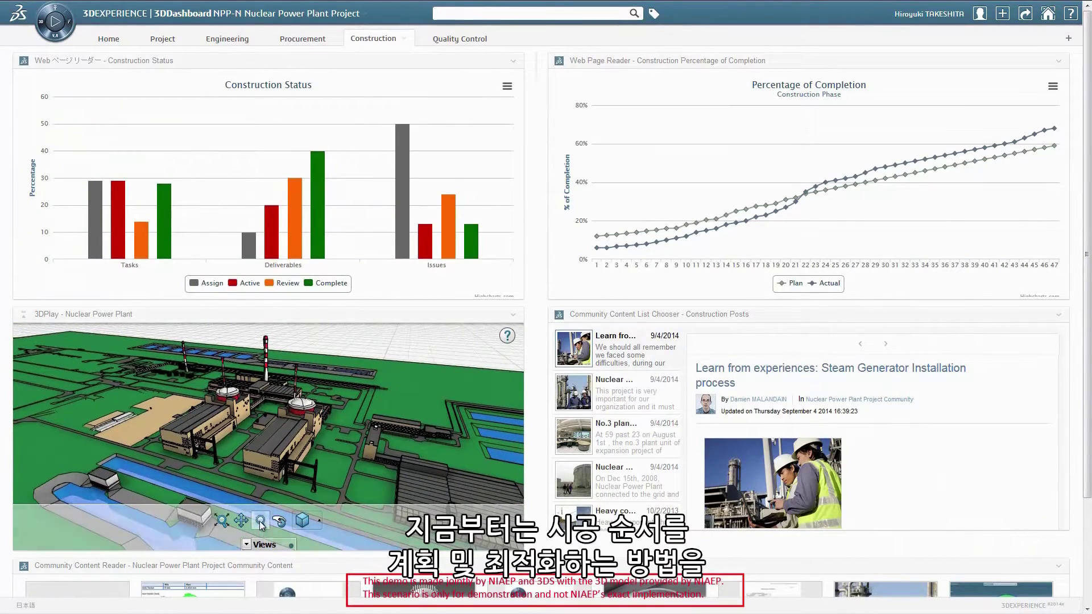
mouse_move(272, 471)
mouse_down()
mouse_move(316, 429)
mouse_move(251, 467)
mouse_up()
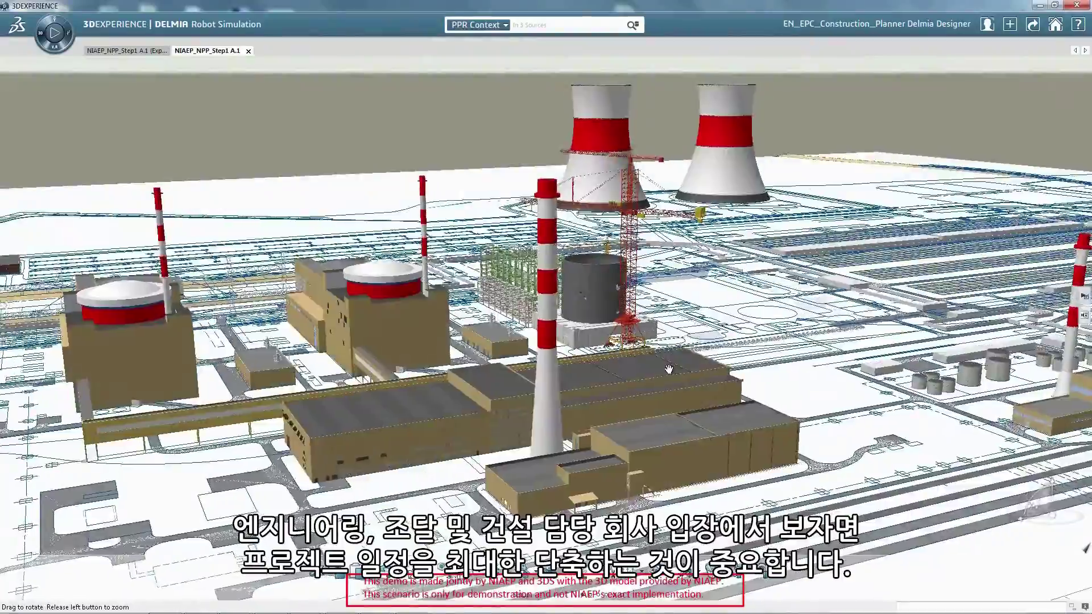
In DELMIA Robot Simulation, display the construction Gantt chart of the NIAEP_NPP_Step1 plant model and widen its timeline area
middle_drag(669, 369, 279, 537)
mouse_move(624, 517)
middle_down()
mouse_move(728, 465)
mouse_move(589, 390)
mouse_move(622, 438)
mouse_move(631, 305)
mouse_move(614, 240)
middle_up()
middle_drag(589, 310, 608, 334)
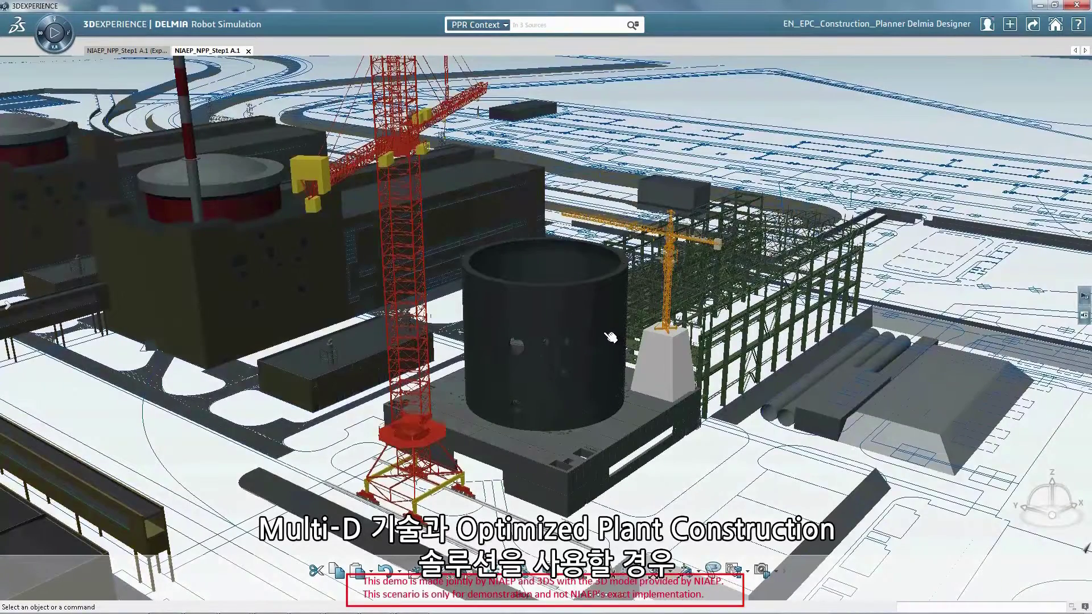
click(53, 50)
click(151, 135)
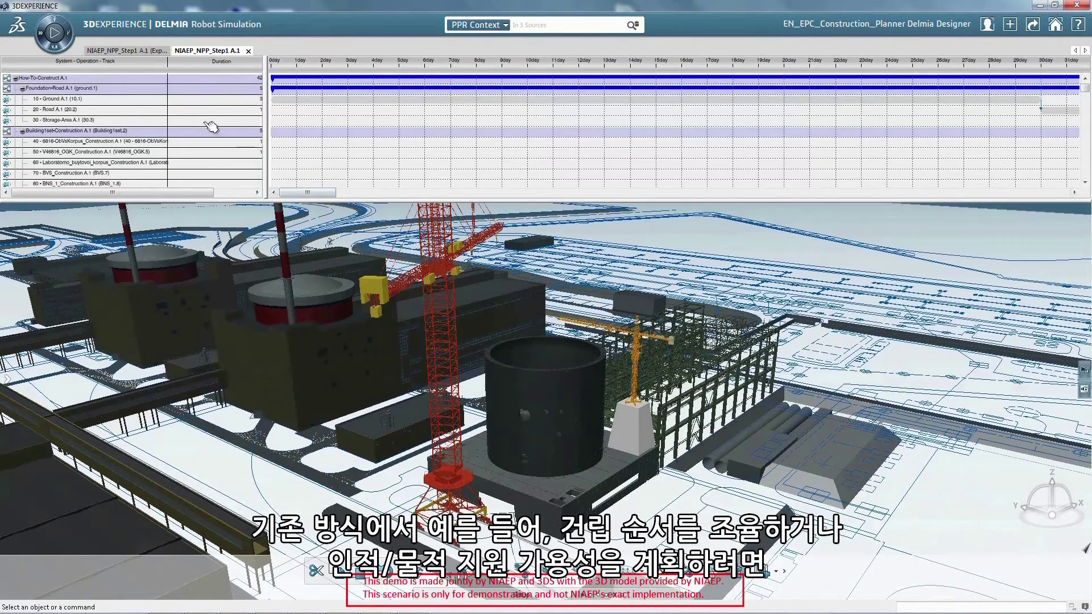
drag(264, 112, 216, 114)
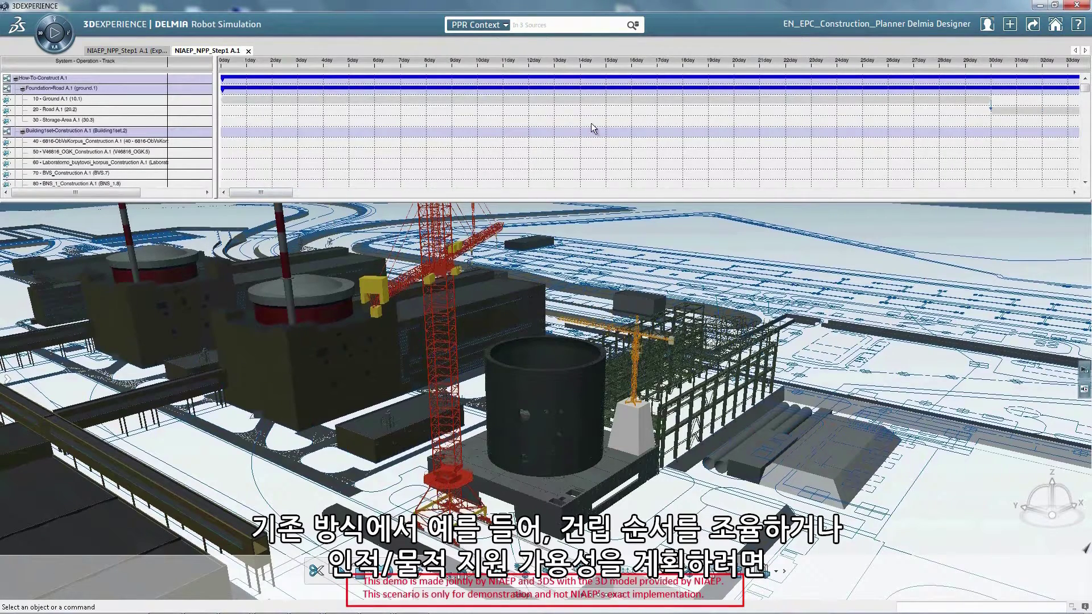
Examine the construction schedule in the Gantt chart, from the foundation and building operations to the NPP3 equipment installation operations
scroll(1082, 94, down, 3)
drag(261, 192, 458, 178)
ctrl+middle_drag(413, 89, 411, 110)
scroll(161, 152, down, 5)
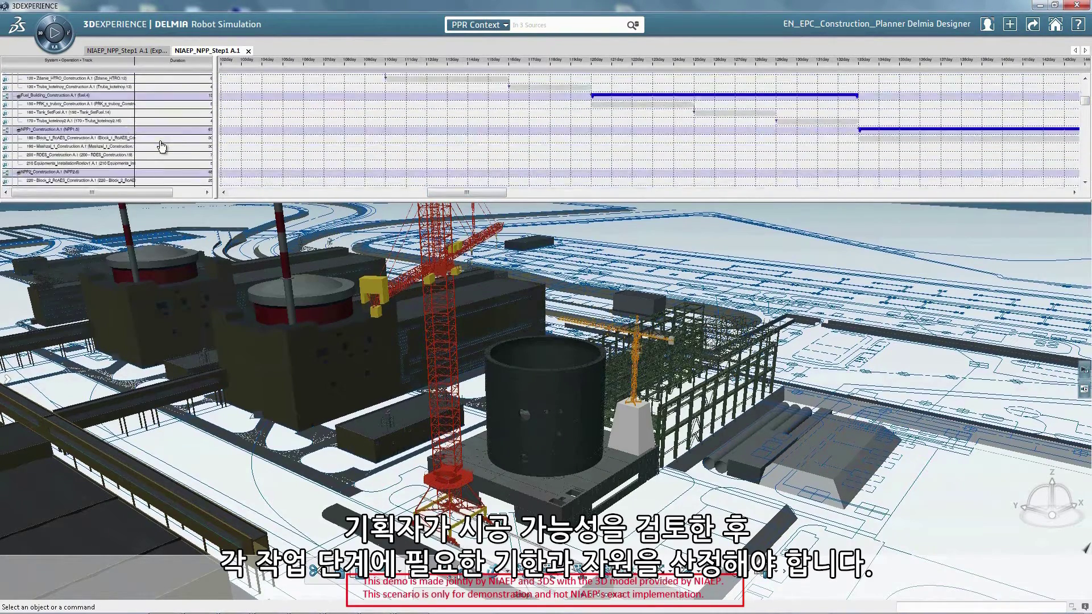
scroll(164, 143, down, 5)
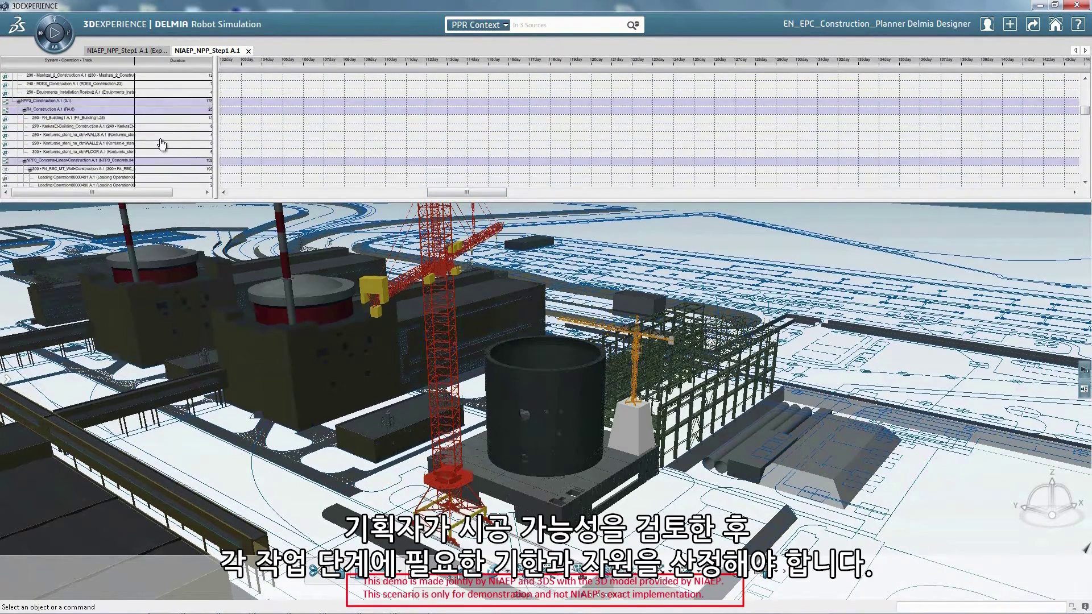
drag(465, 194, 783, 193)
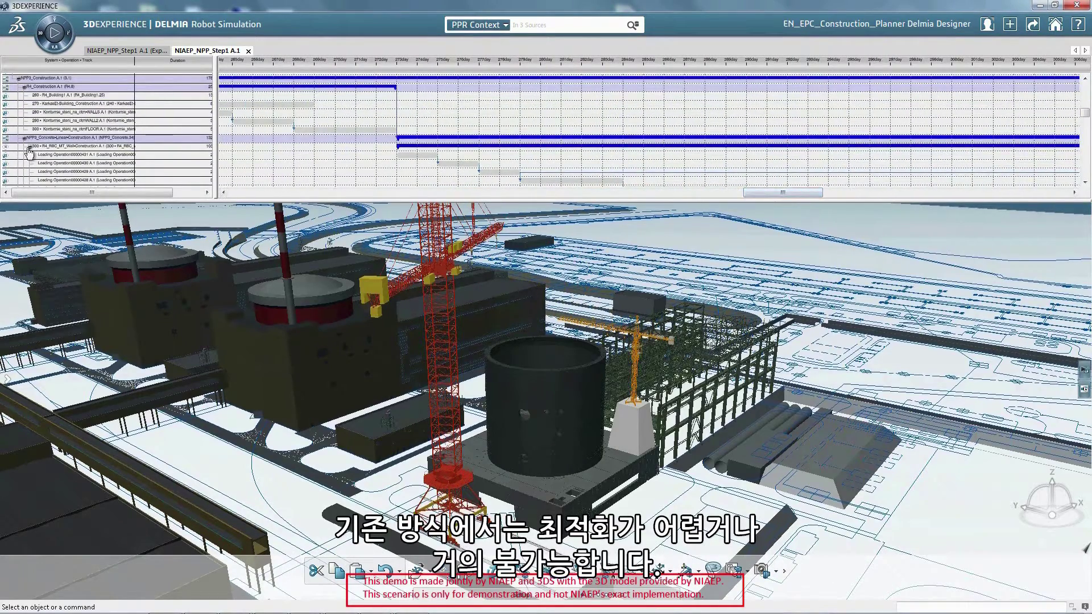
scroll(34, 150, down, 5)
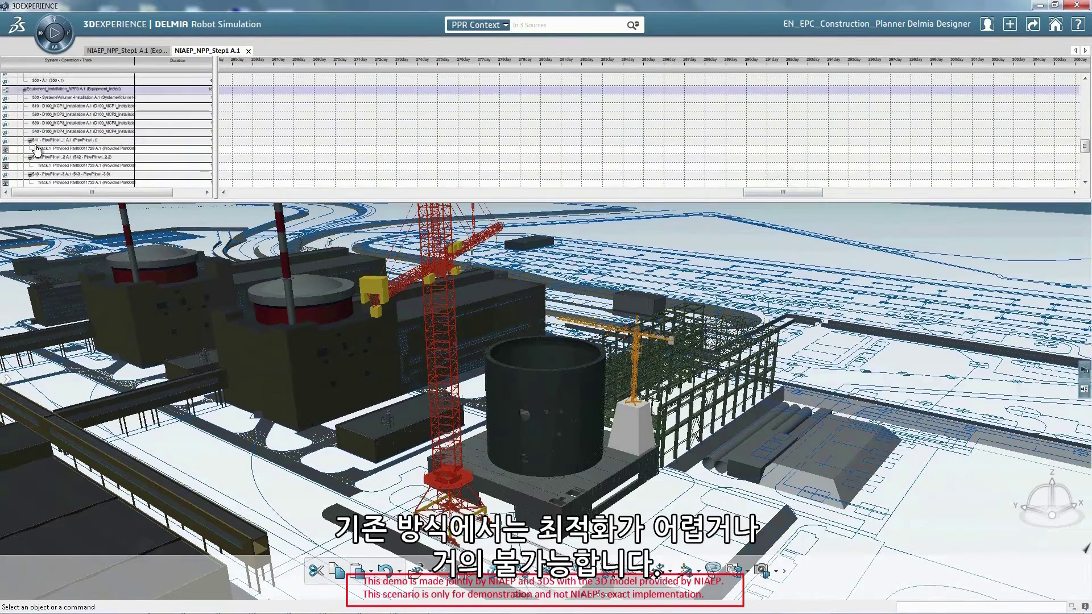
scroll(45, 148, down, 1)
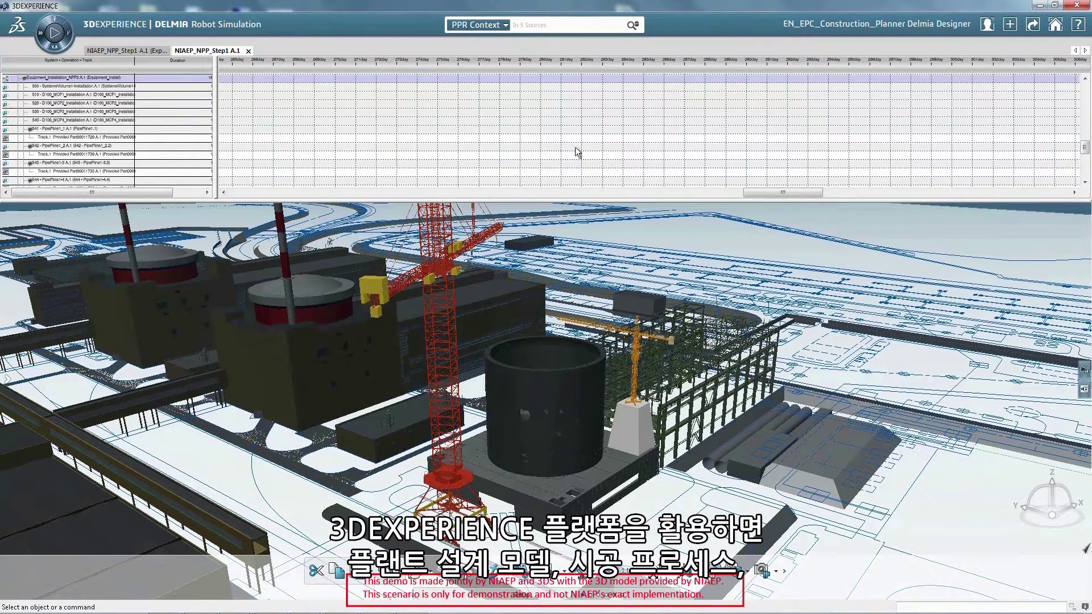
drag(770, 194, 1015, 185)
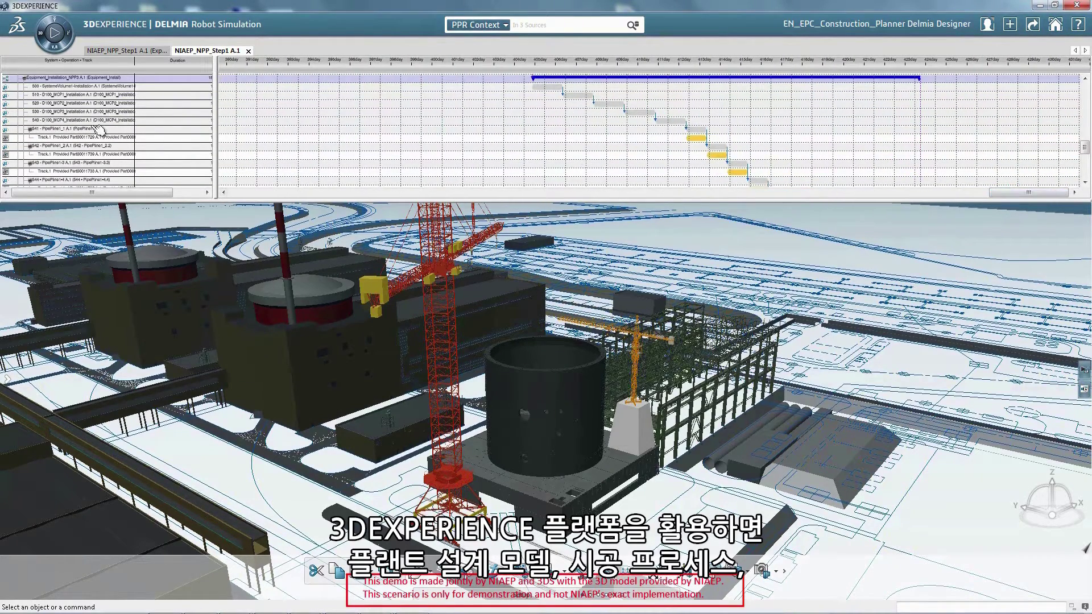
Select the 541 - PipePline1_1 installation operation and show its manufactured items and operations in color in the product build-up
click(50, 129)
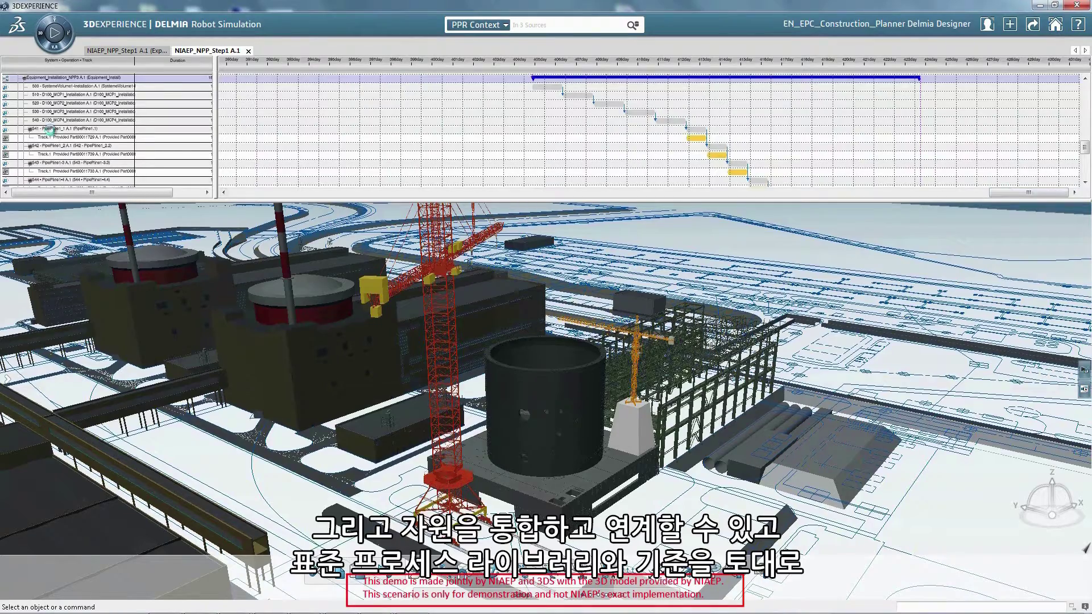
middle_drag(573, 411, 569, 401)
click(1084, 389)
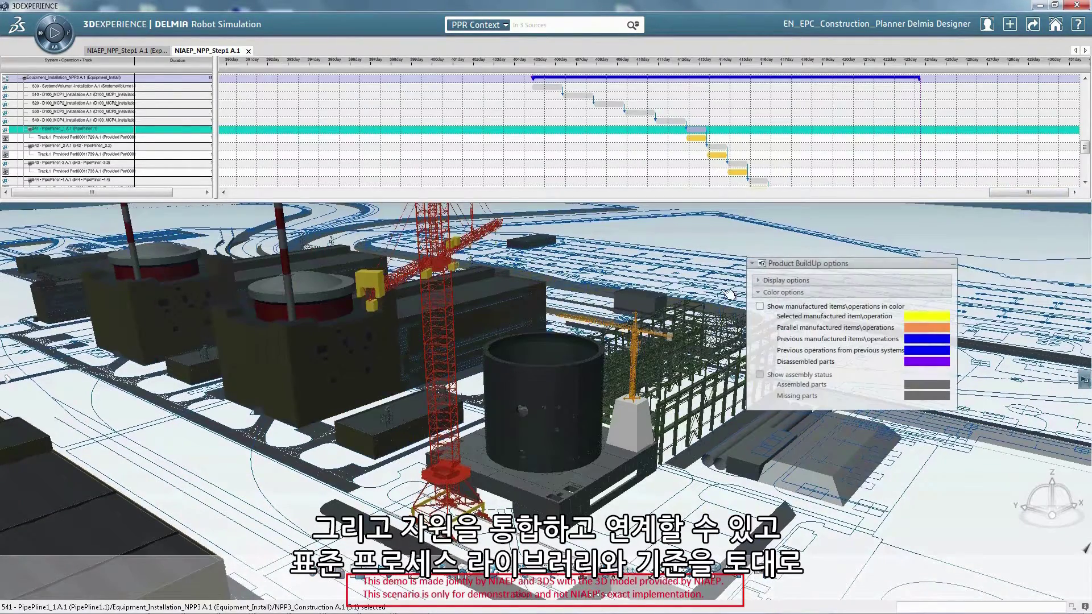
click(761, 307)
click(951, 265)
middle_drag(543, 324, 549, 427)
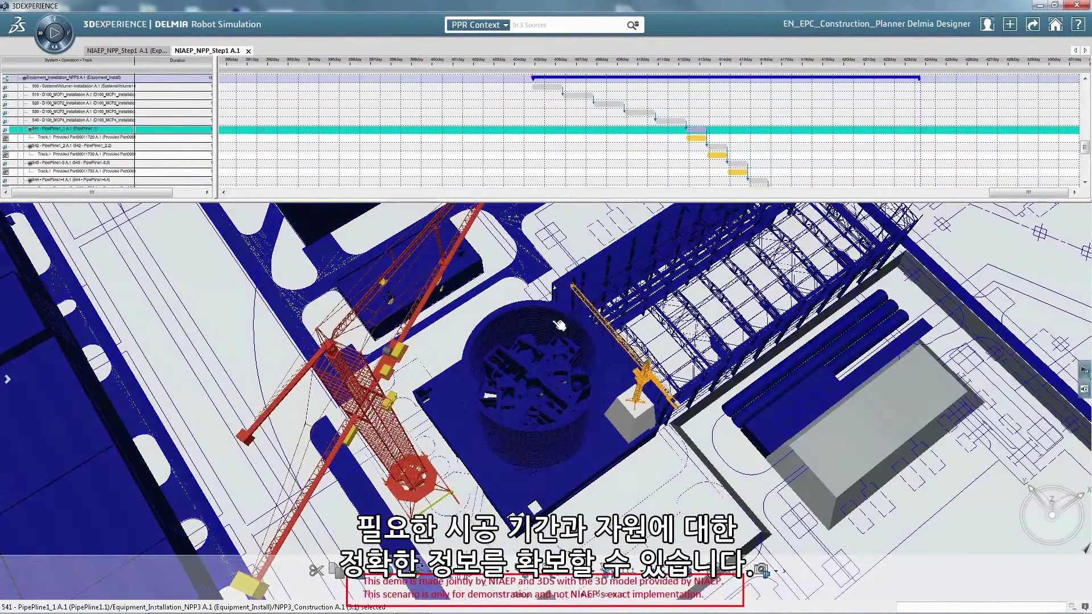
Shrink the Gantt chart area and apply the Init-InstallPipePline.1CompState.1 composite simulation state to the model
drag(573, 200, 584, 101)
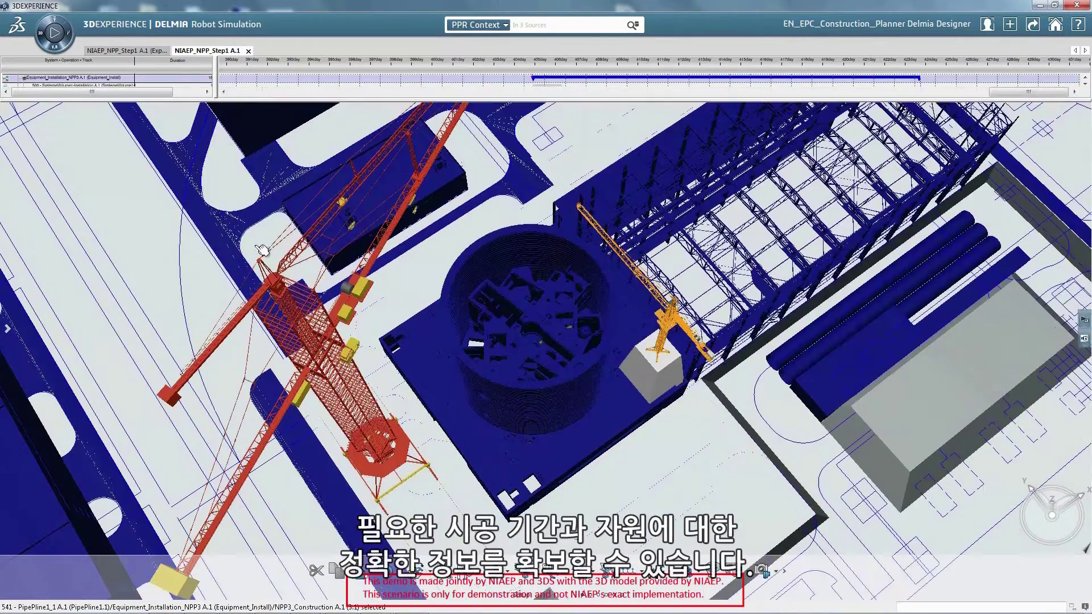
click(8, 328)
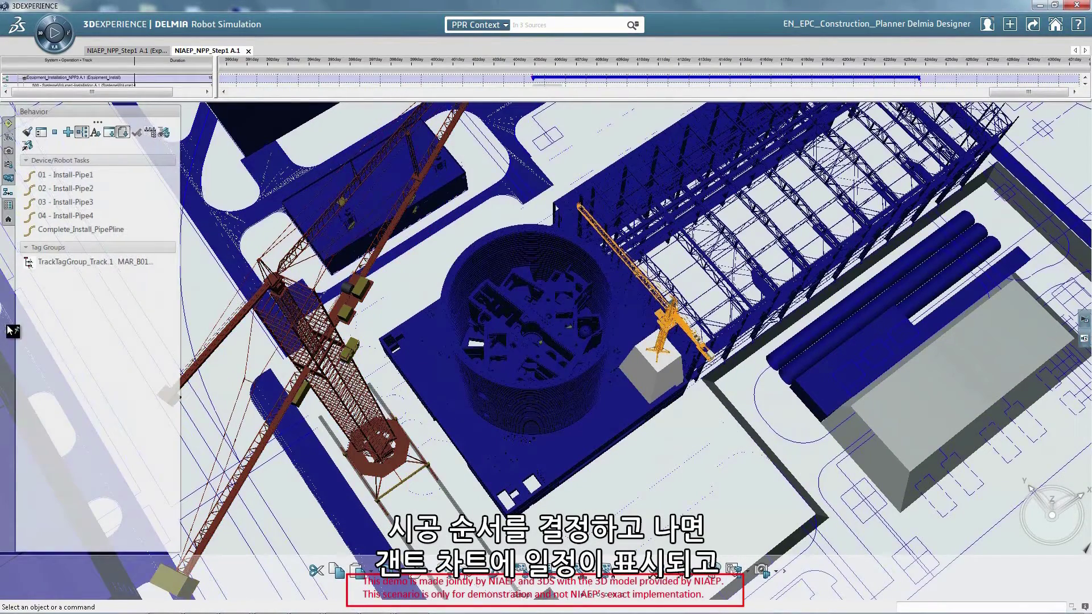
click(8, 153)
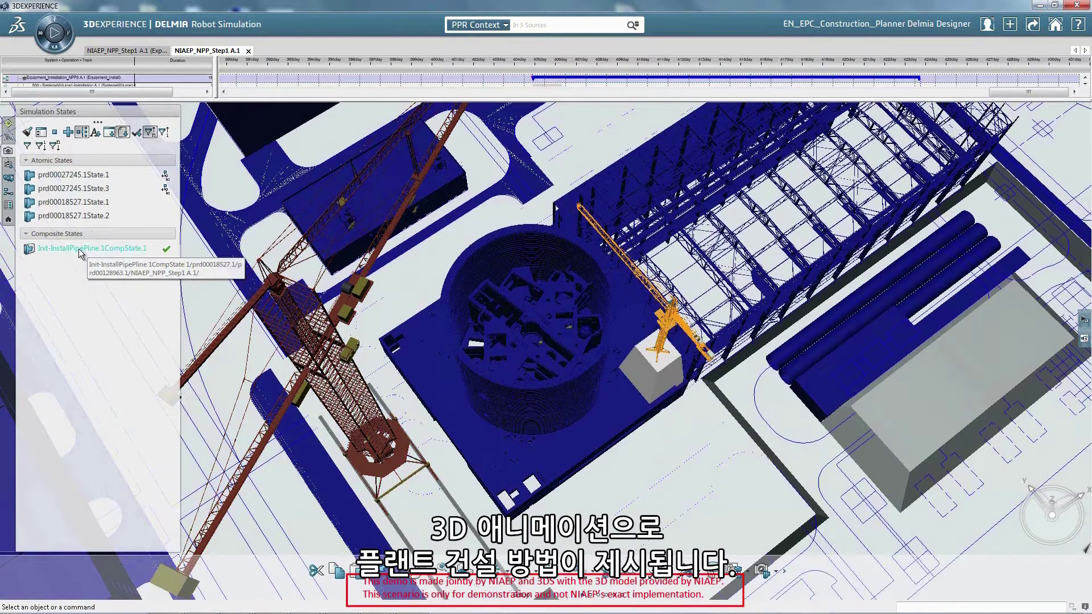
click(91, 248)
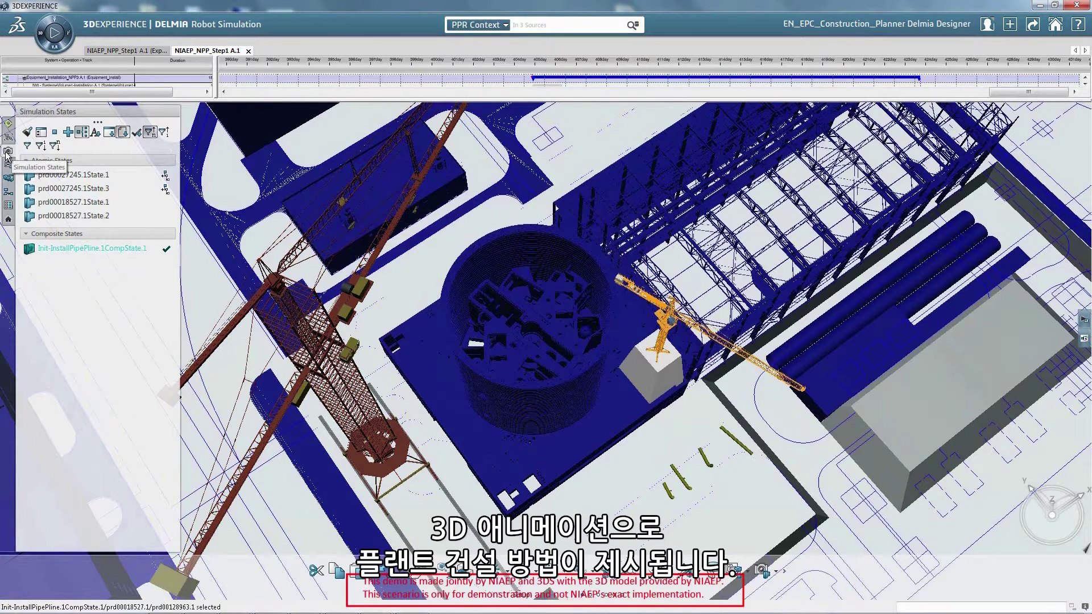
Play the Complete_Install_PipePline task simulation and follow the pipes being lowered into the reactor building
click(8, 193)
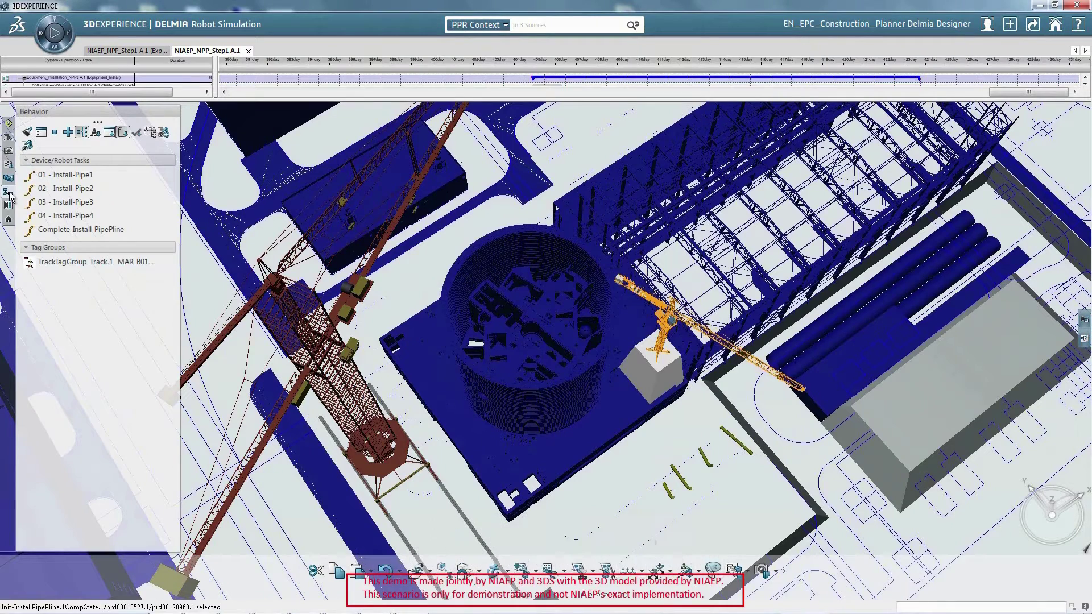
click(64, 234)
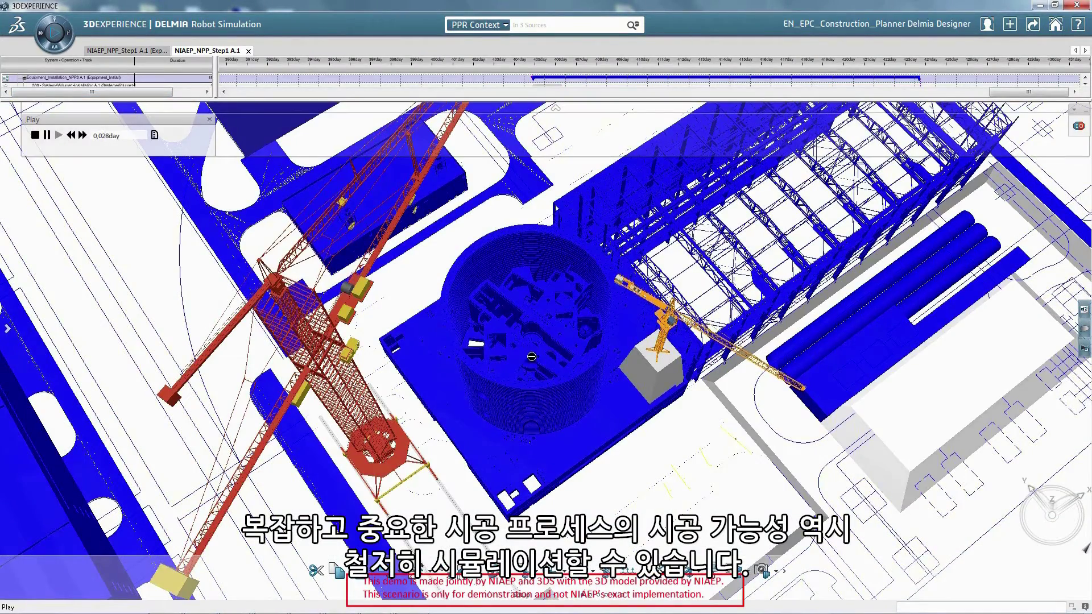
middle_drag(531, 356, 474, 307)
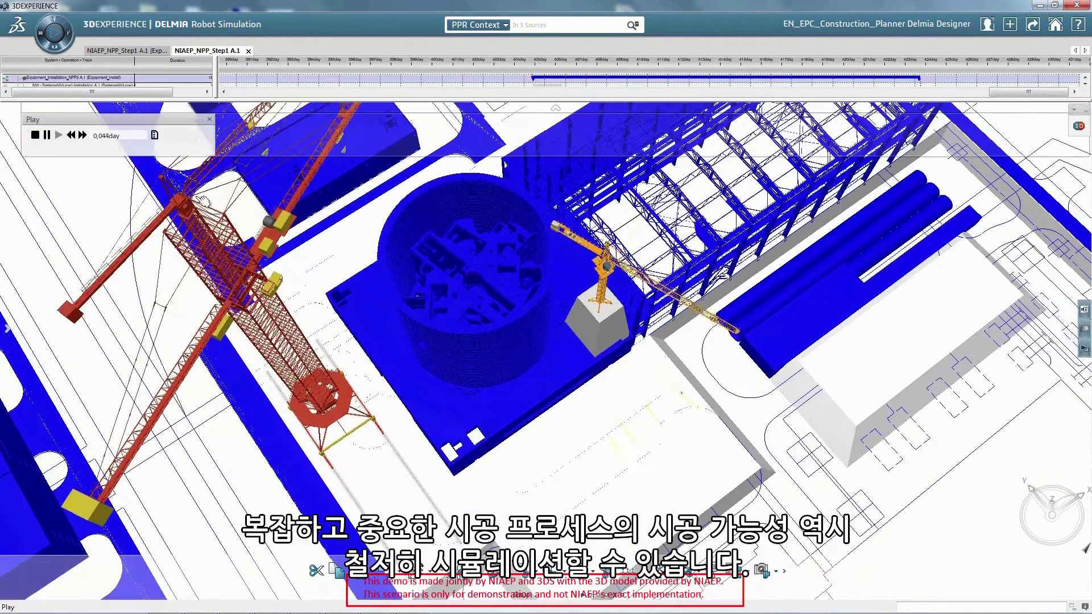
middle_drag(588, 477, 585, 196)
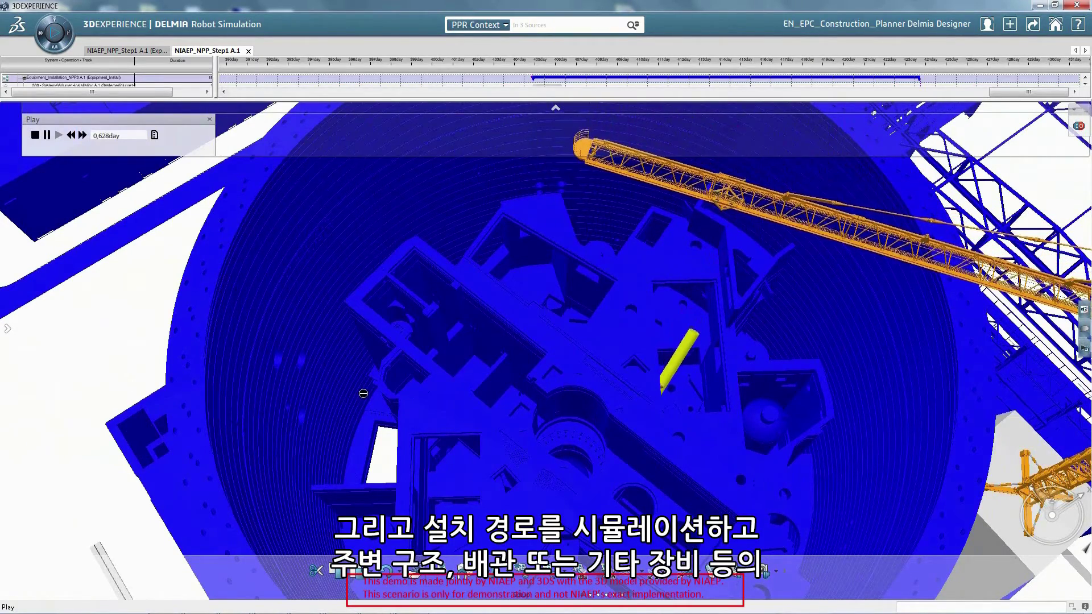
click(80, 137)
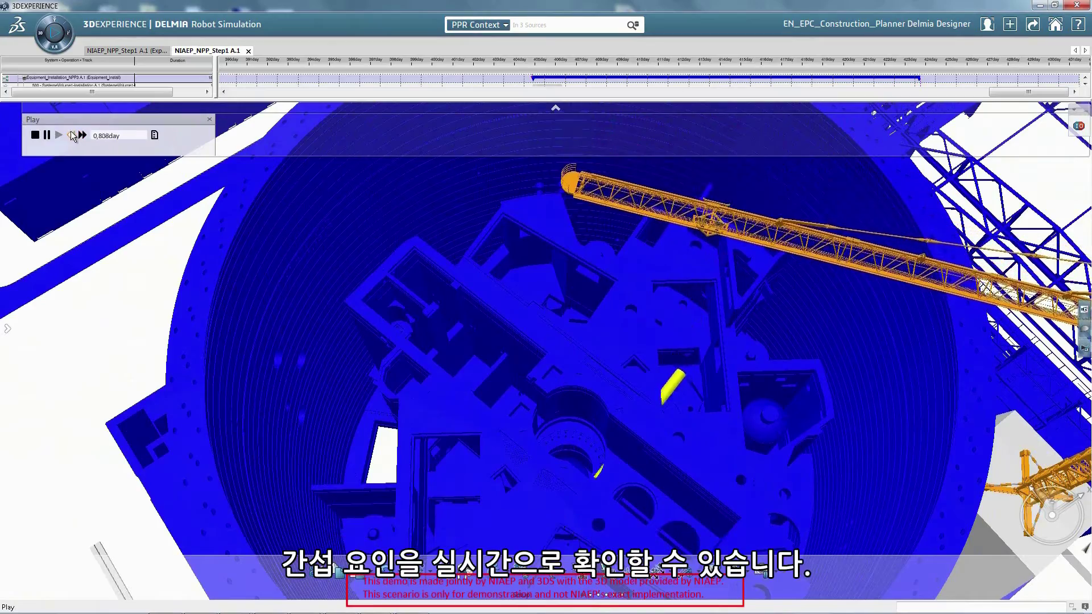
middle_drag(617, 488, 506, 544)
middle_drag(594, 517, 614, 436)
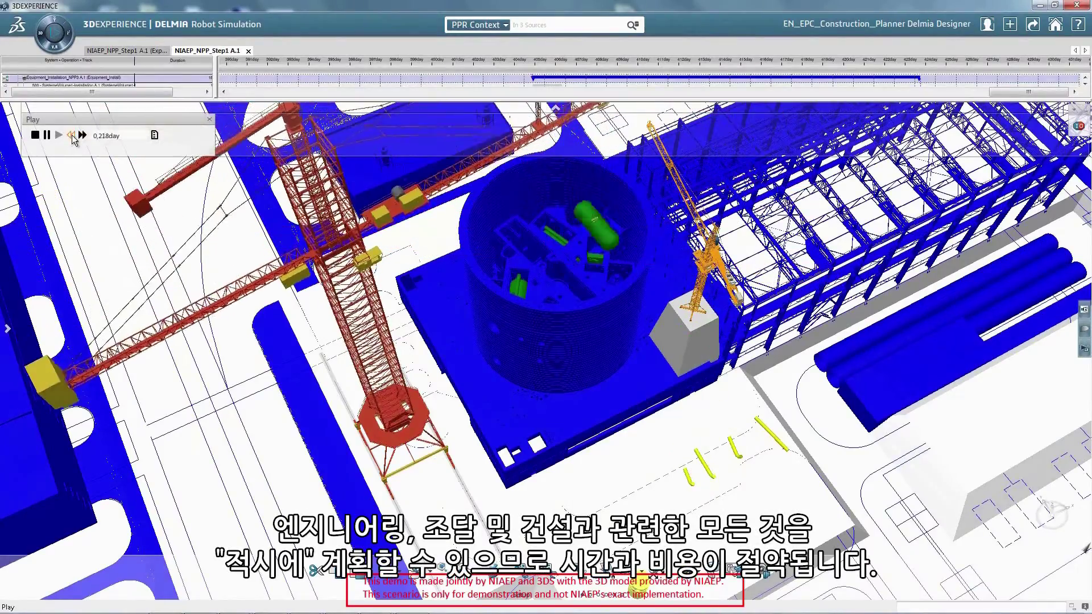
Examine the equipment installation simulation at the reactor building and the plant model beneath its construction Gantt chart
middle_drag(484, 341, 509, 375)
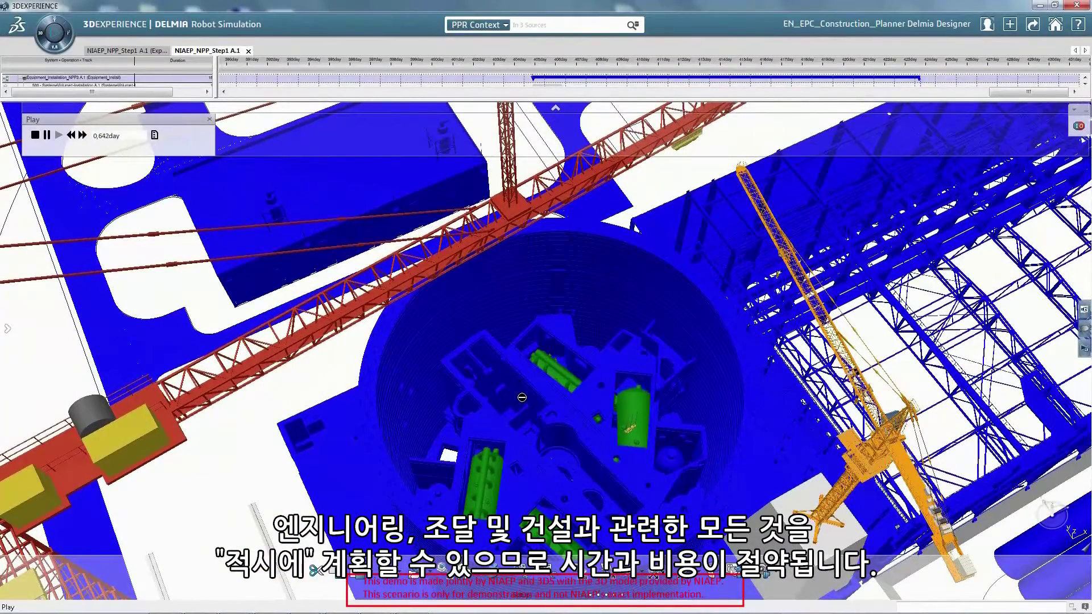
middle_drag(523, 399, 455, 368)
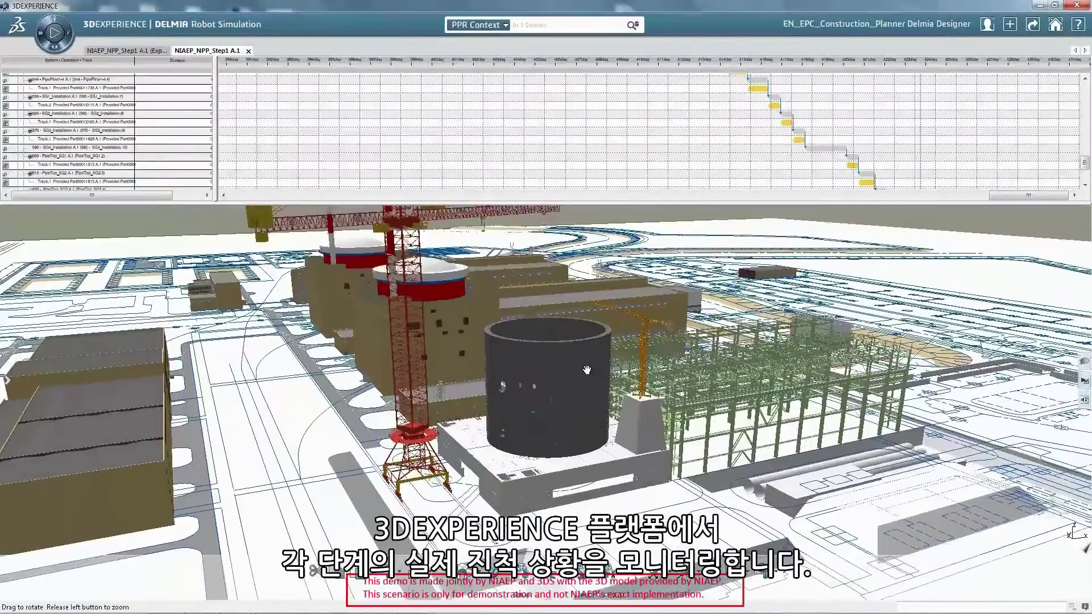
middle_drag(587, 370, 698, 386)
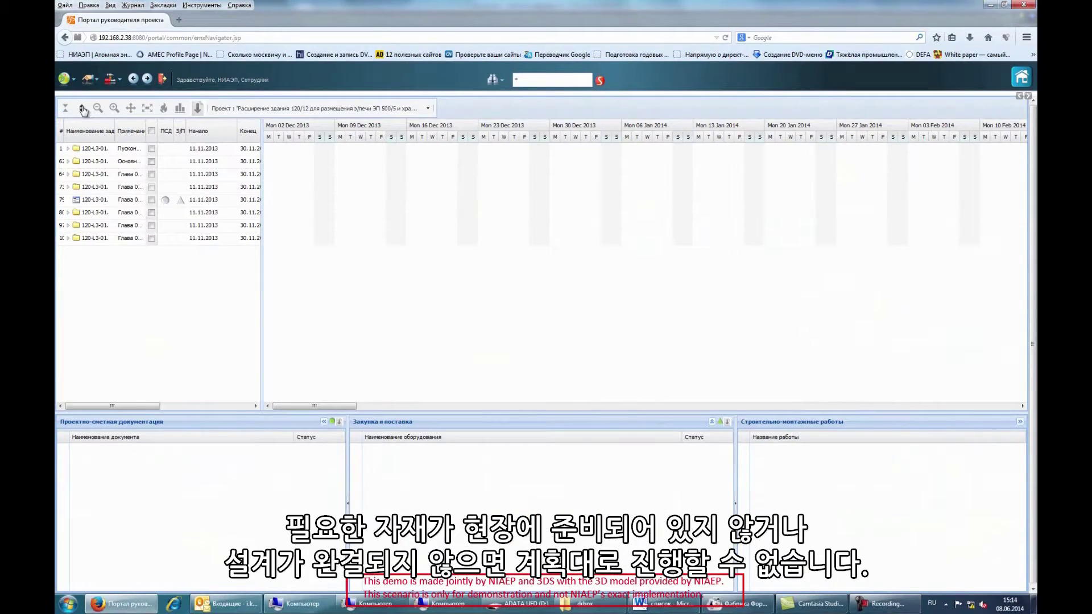
In the web-based project manager portal, expand all schedule tasks and widen the task table to show durations and predecessors
click(83, 110)
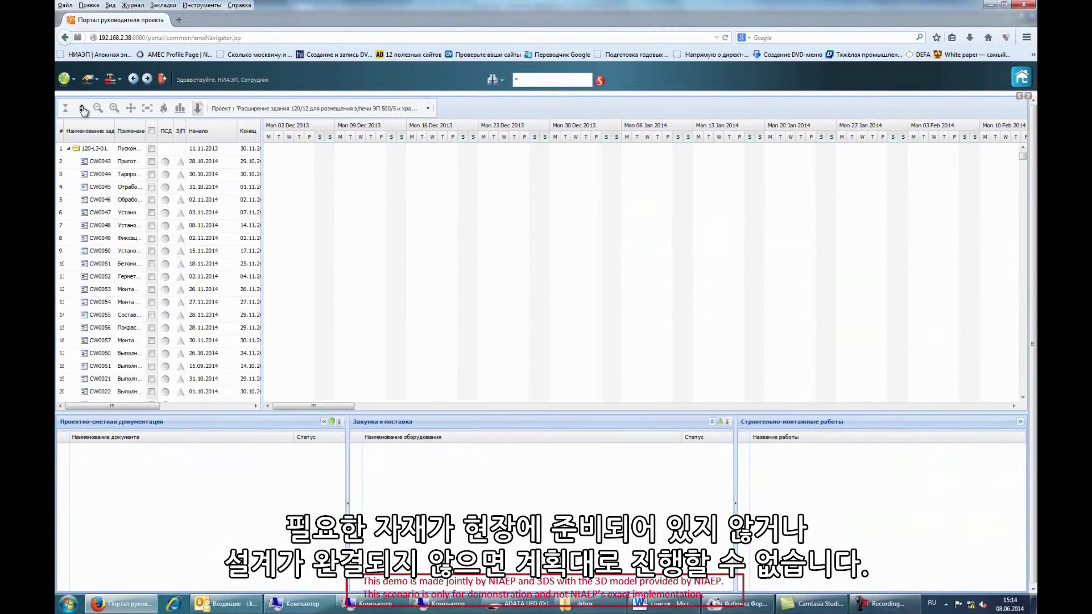
drag(263, 223, 395, 217)
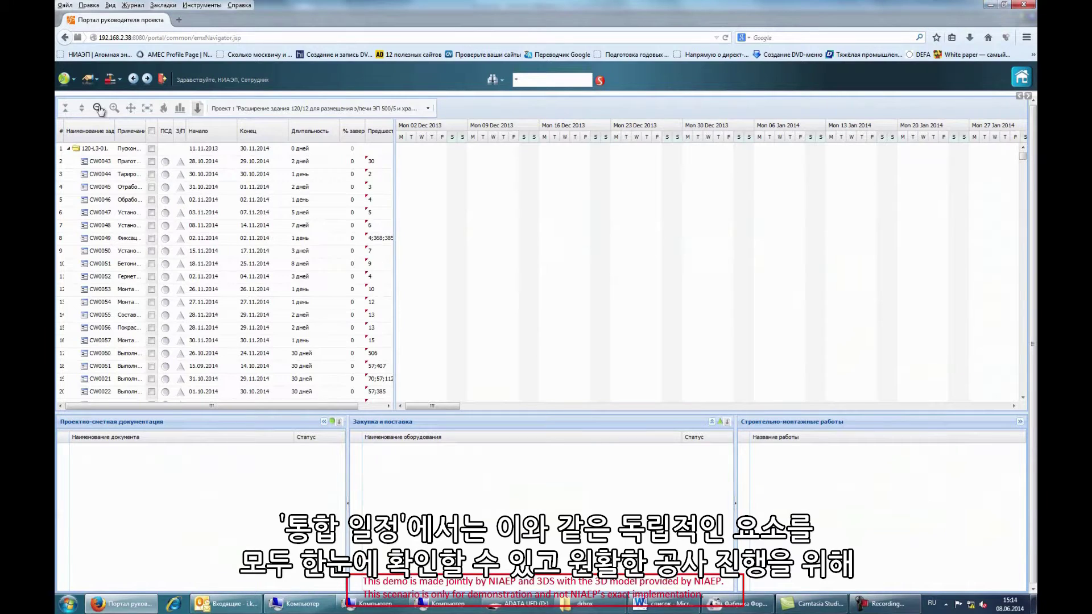
click(624, 283)
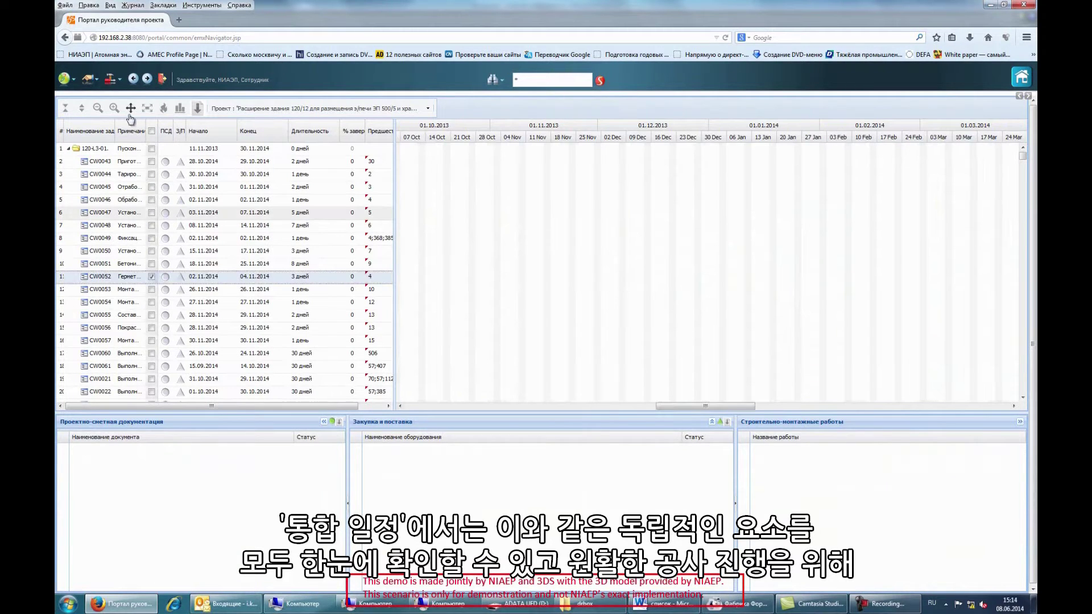
Select task CW0053 and bring its autumn 2014 period into view on the Gantt timeline
scroll(573, 291, down, 1)
click(573, 292)
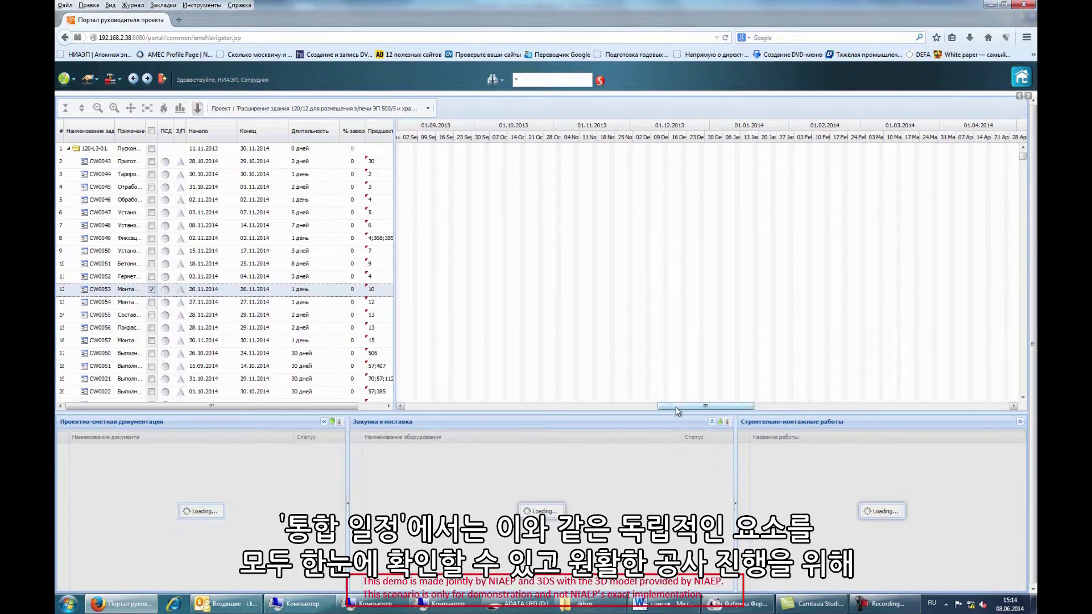
drag(690, 405, 835, 398)
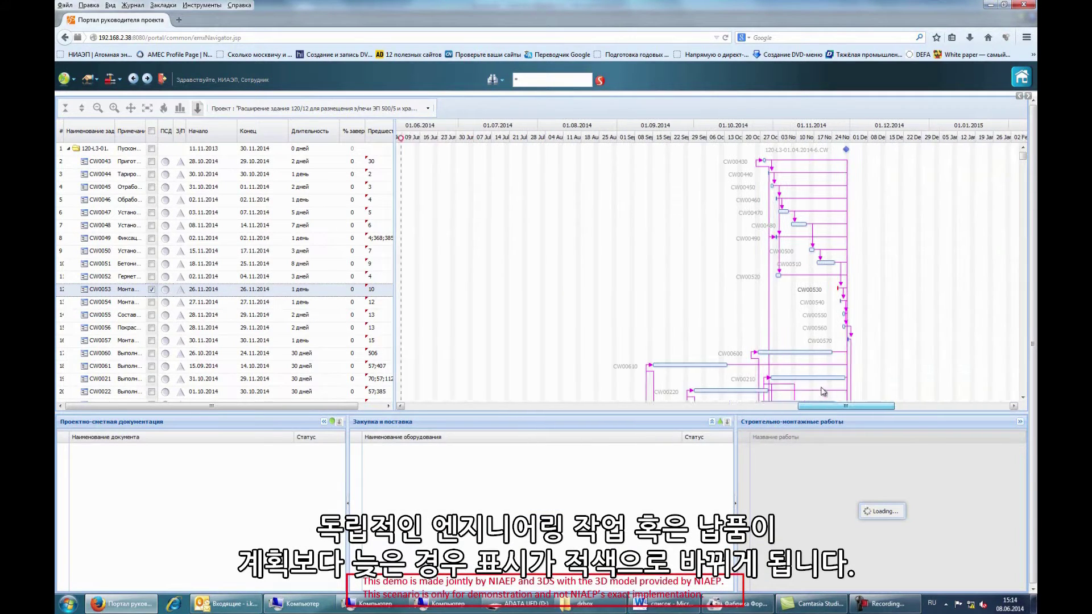
Widen the Примечание column and select the монтаж подстации 2КТП-1600/6/0 task under КТП 120-3
scroll(194, 339, down, 7)
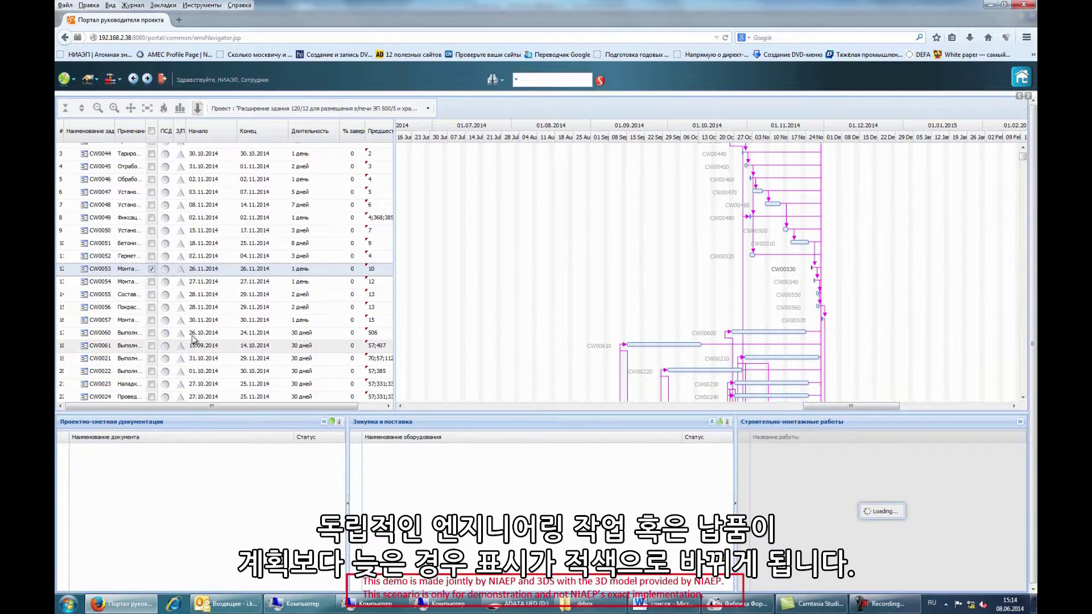
scroll(194, 339, down, 14)
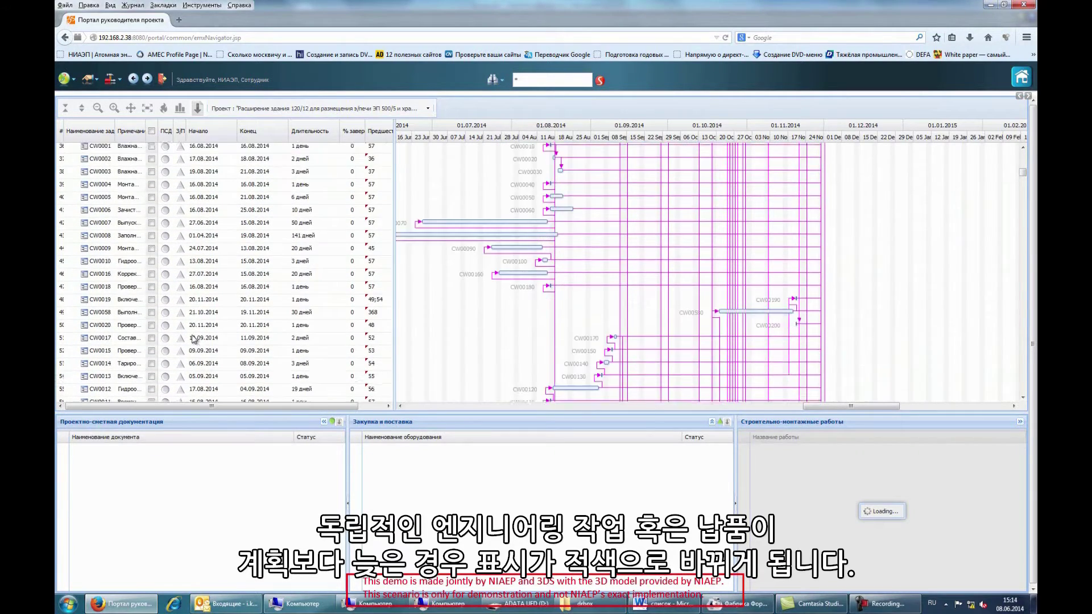
scroll(194, 339, down, 11)
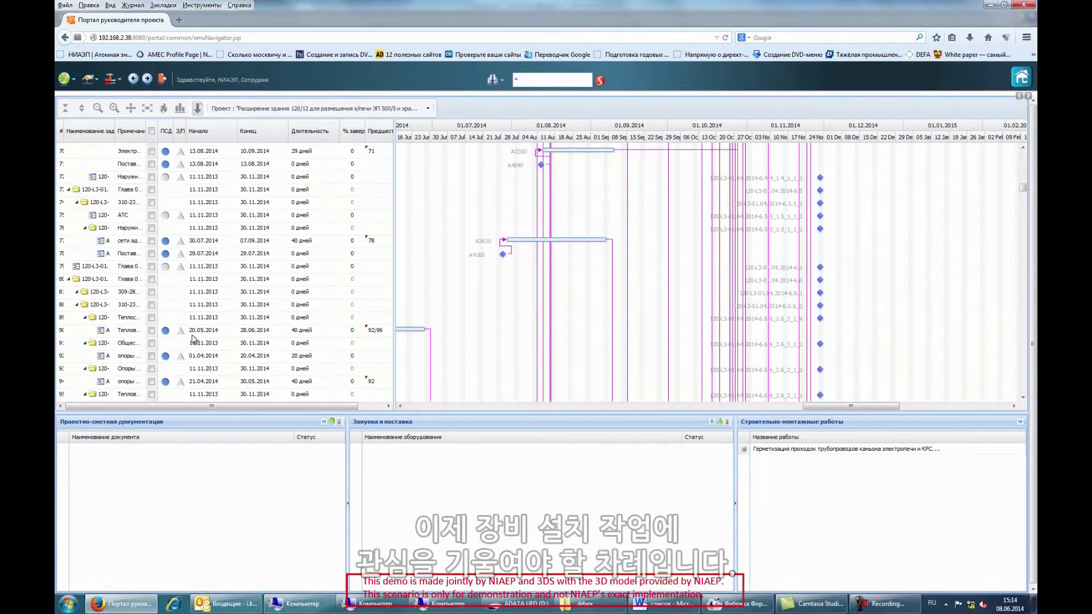
scroll(193, 337, down, 1)
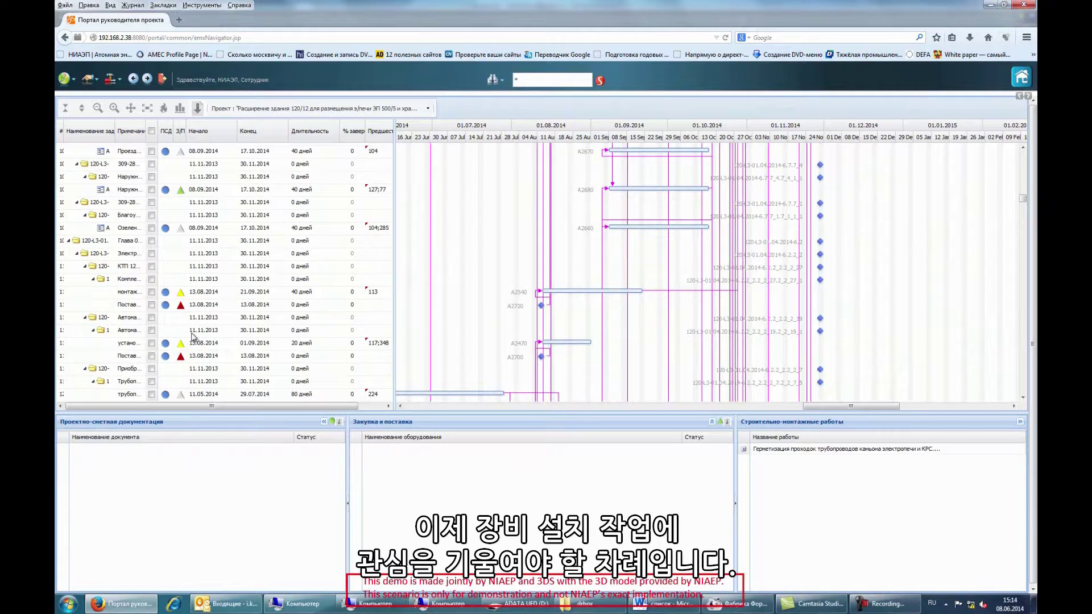
drag(146, 133, 218, 146)
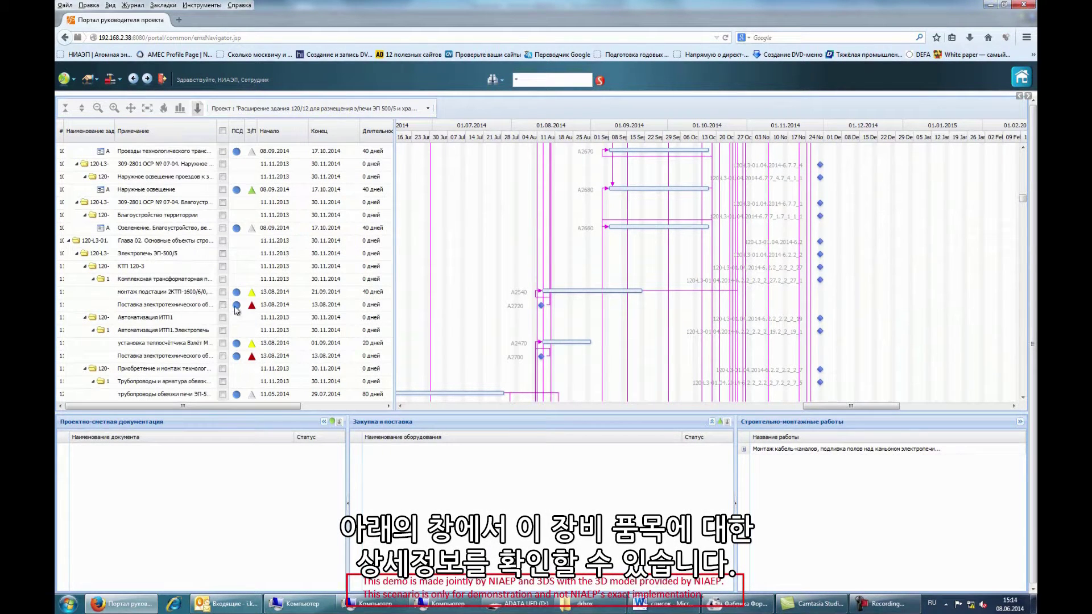
click(200, 293)
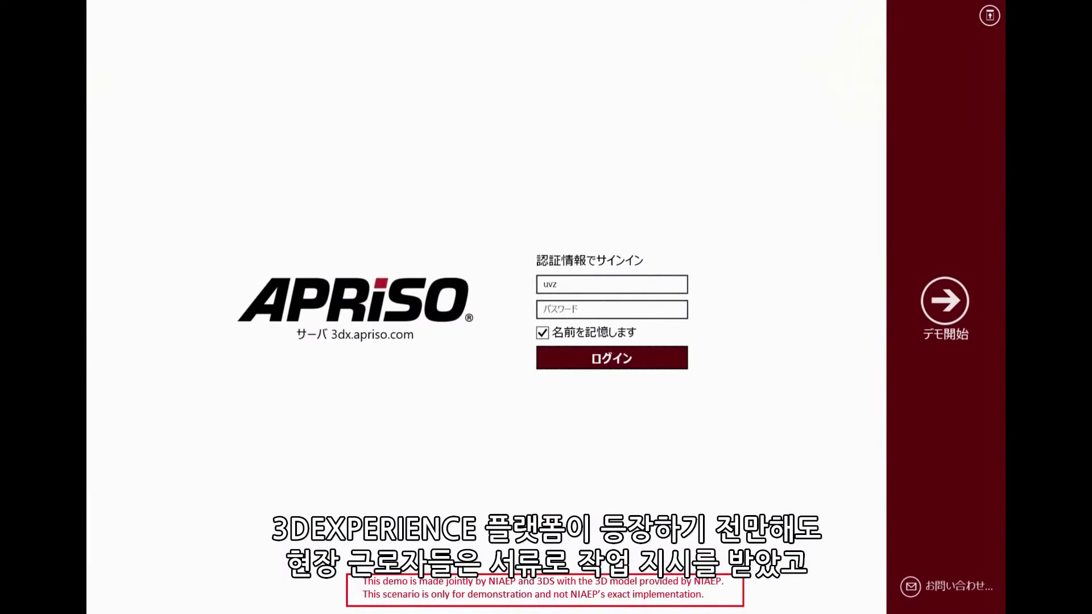
Switch to APRISO and sign in by entering the account password
click(543, 309)
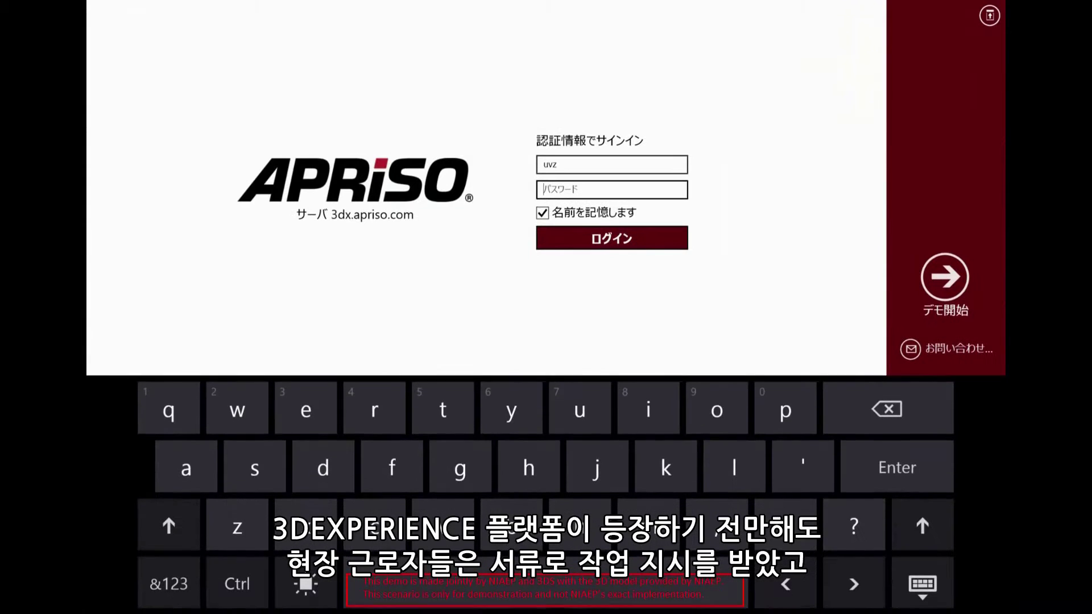
click(168, 583)
click(819, 523)
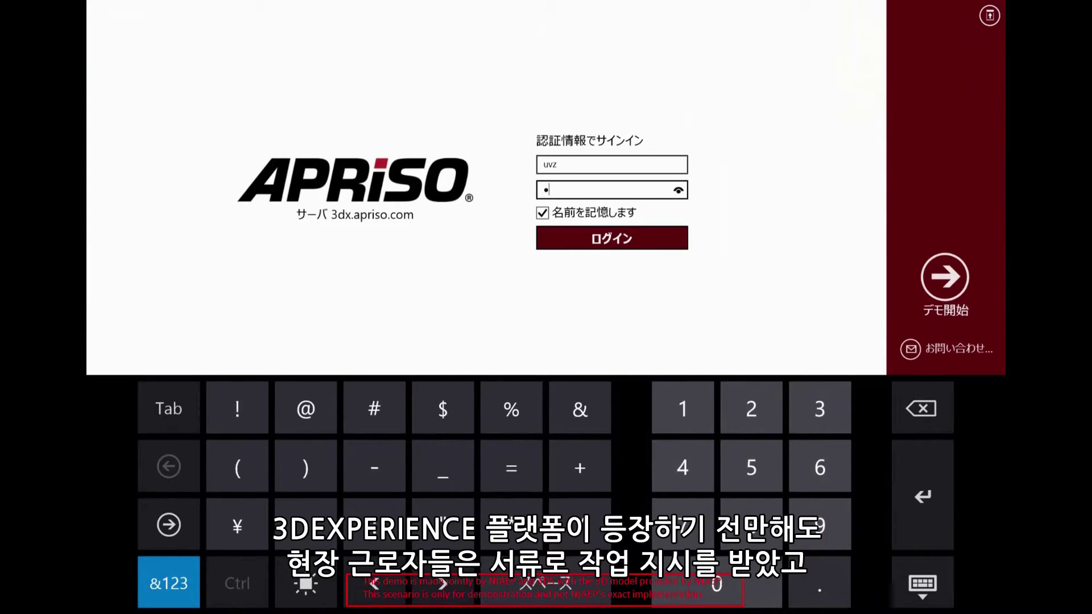
click(611, 238)
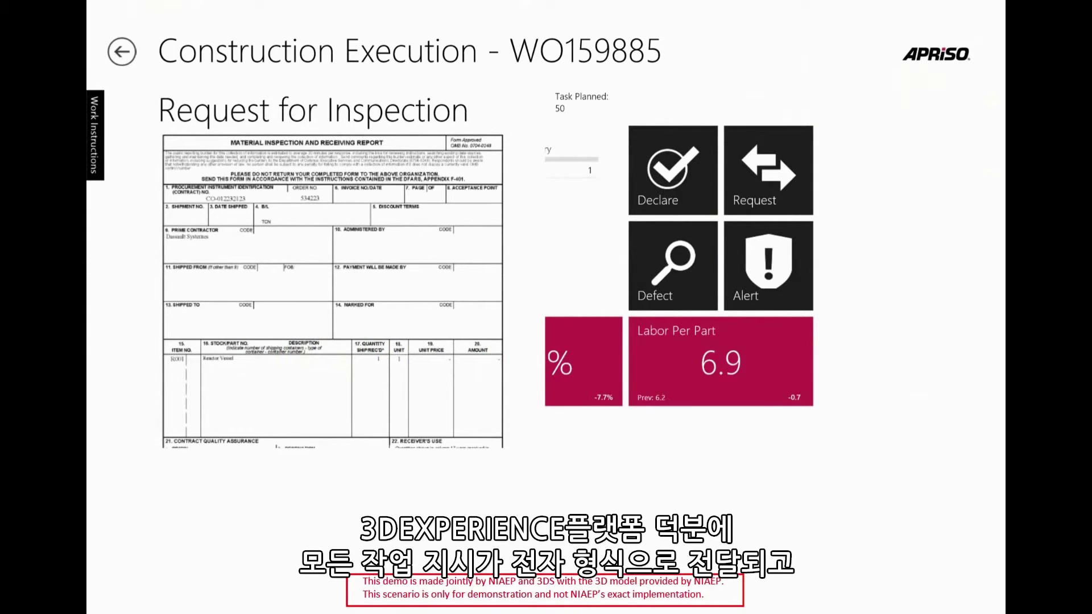
Read the material inspection and receiving report of the construction work order down to its reference documents
ctrl+scroll(332, 291, up, 3)
scroll(545, 307, left, 2)
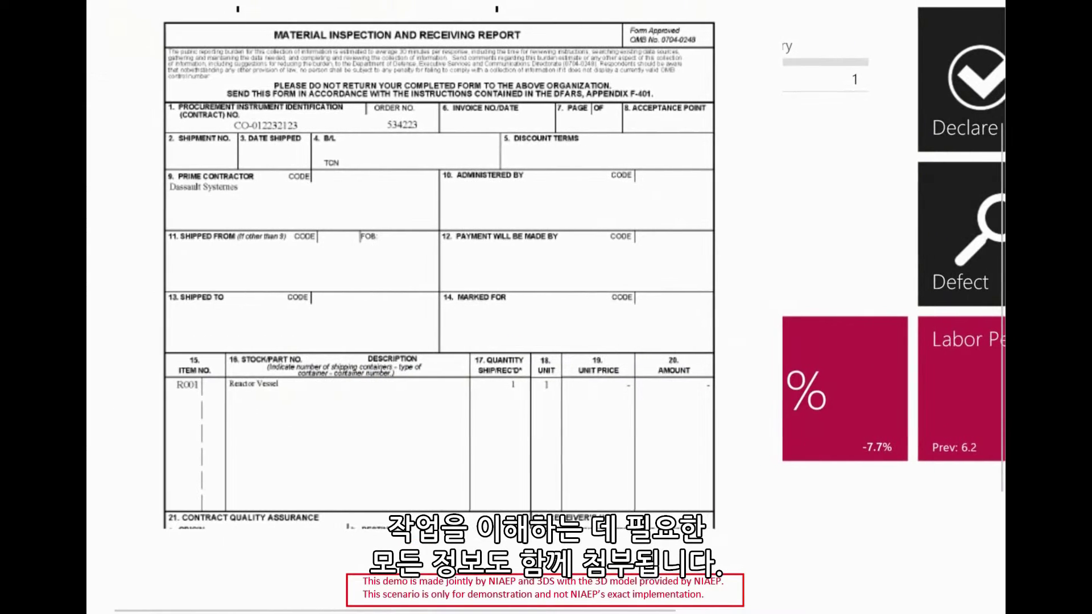
ctrl+scroll(435, 284, down, 3)
scroll(332, 268, down, 4)
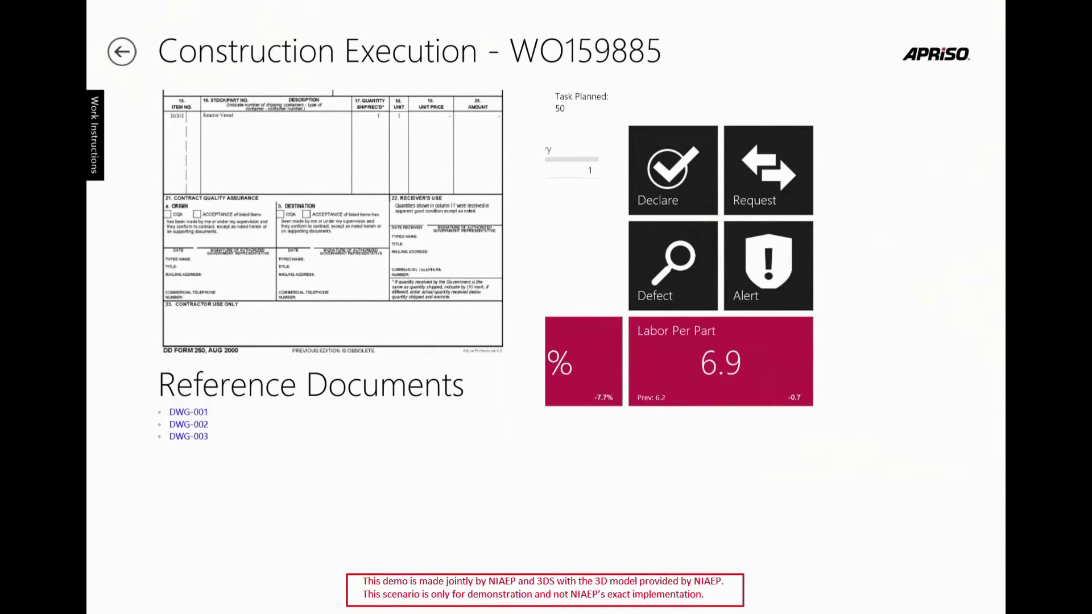
Open the steam generator reference drawing beside the work order and enlarge the drawing for inspection
right_click(574, 557)
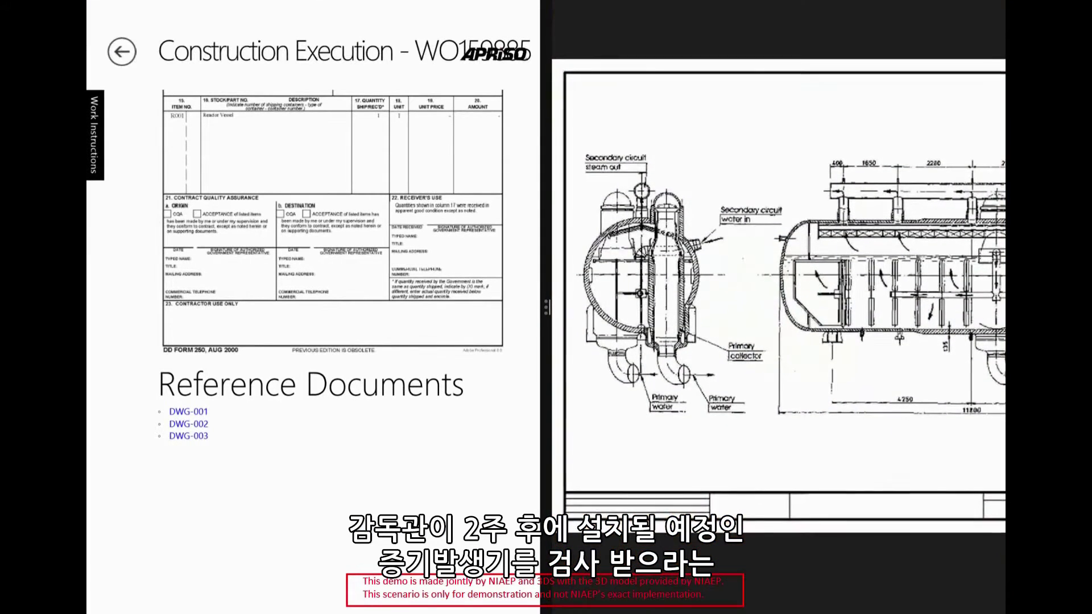
drag(546, 307, 390, 307)
ctrl+scroll(722, 392, up, 5)
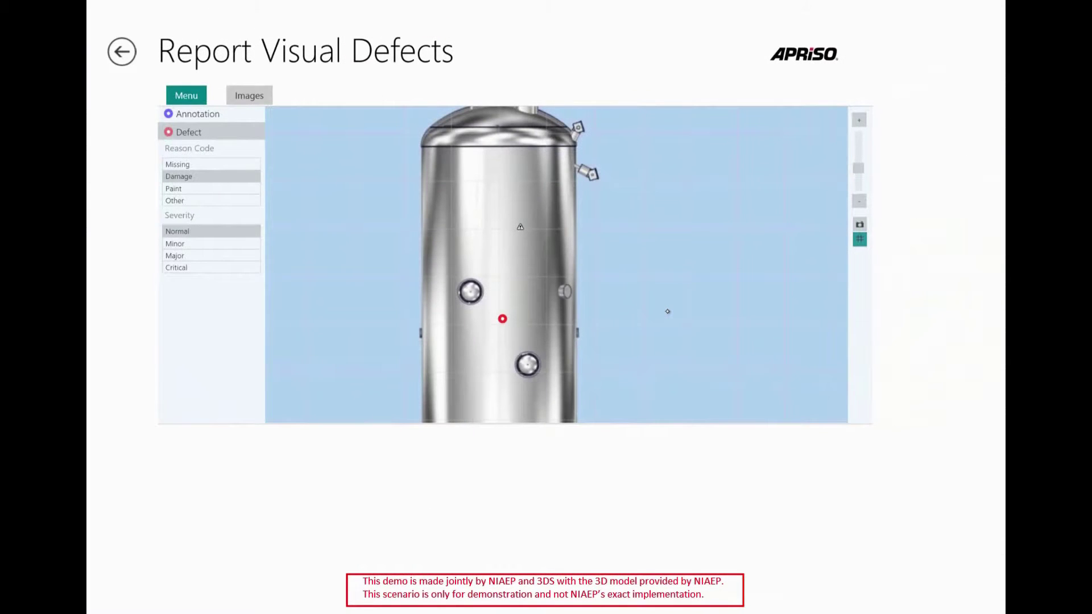
Report a Damage defect with Critical severity above the upper nozzle on the vessel shell, annotated "crack"
click(211, 267)
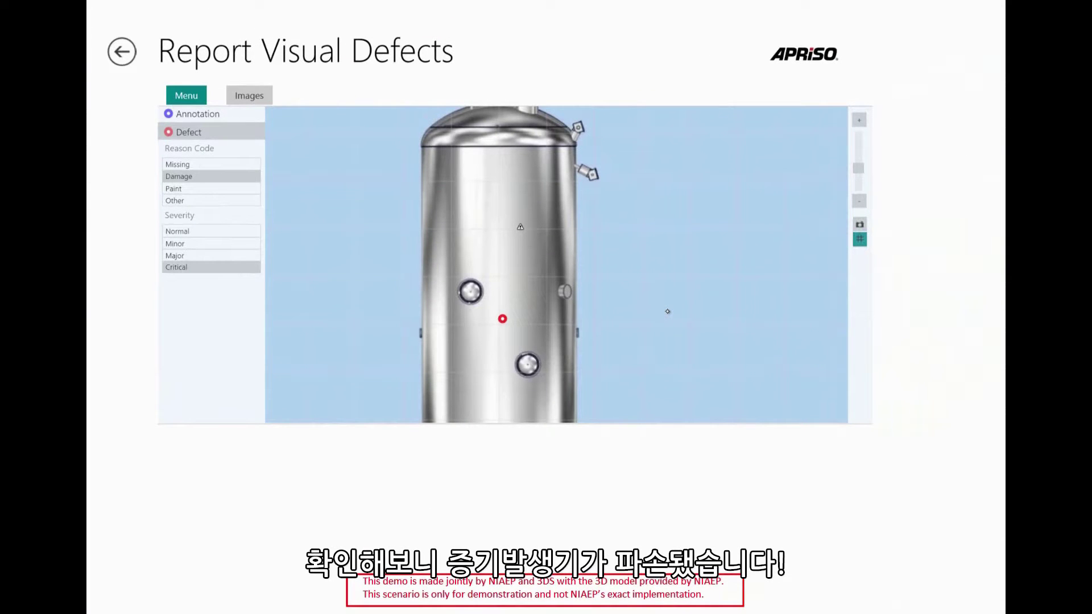
click(477, 266)
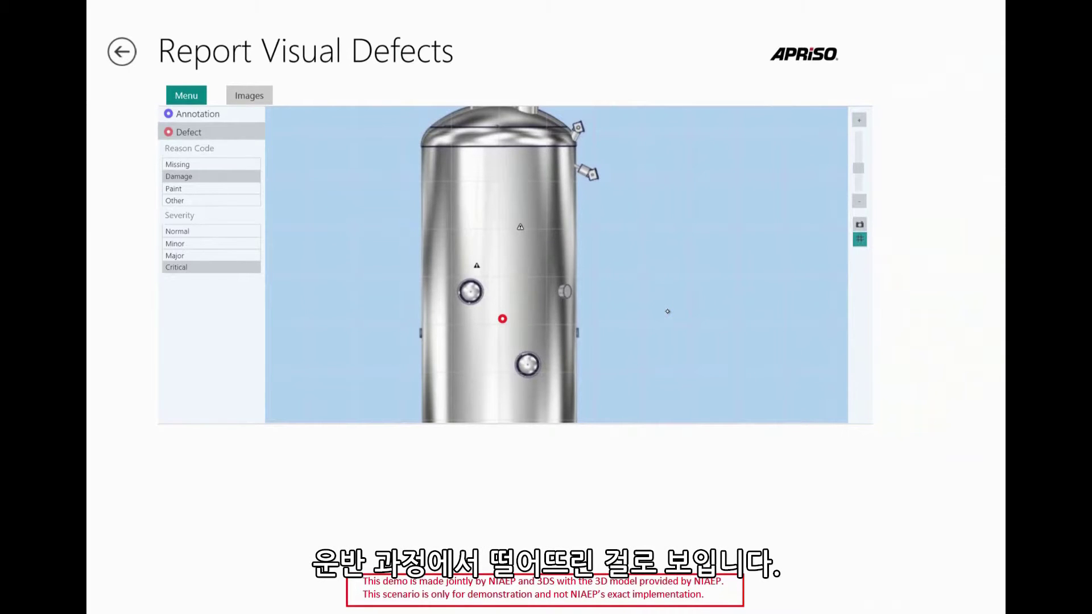
click(502, 318)
click(475, 218)
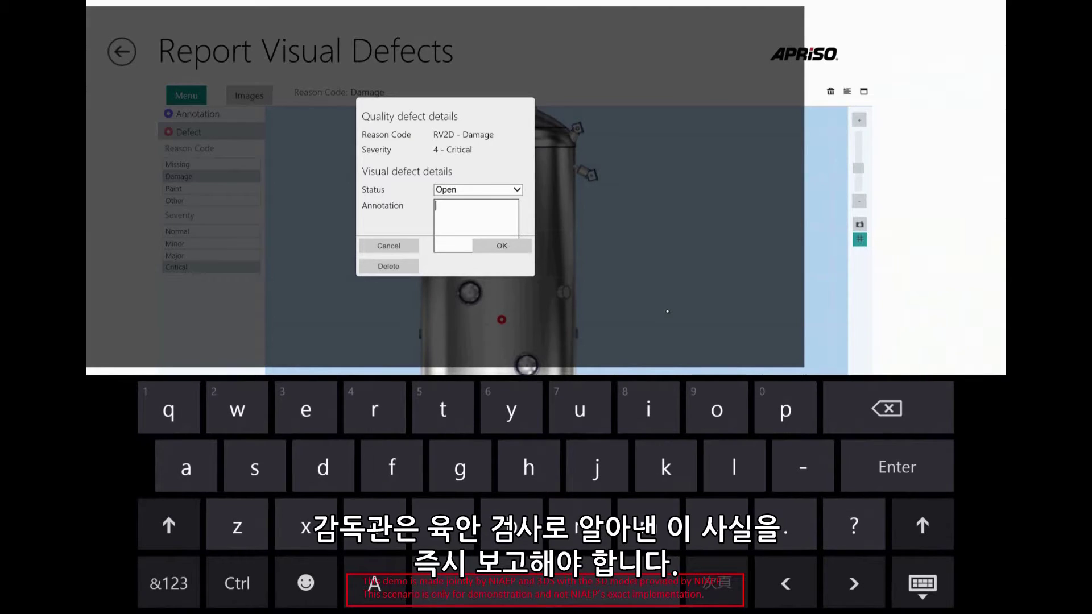
text(crack)
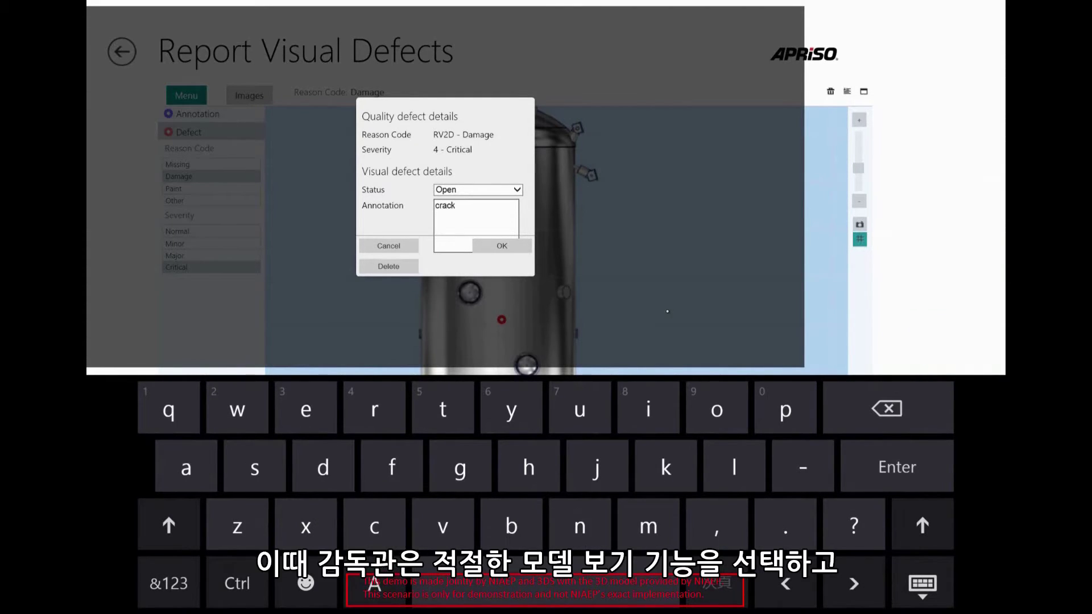
click(501, 246)
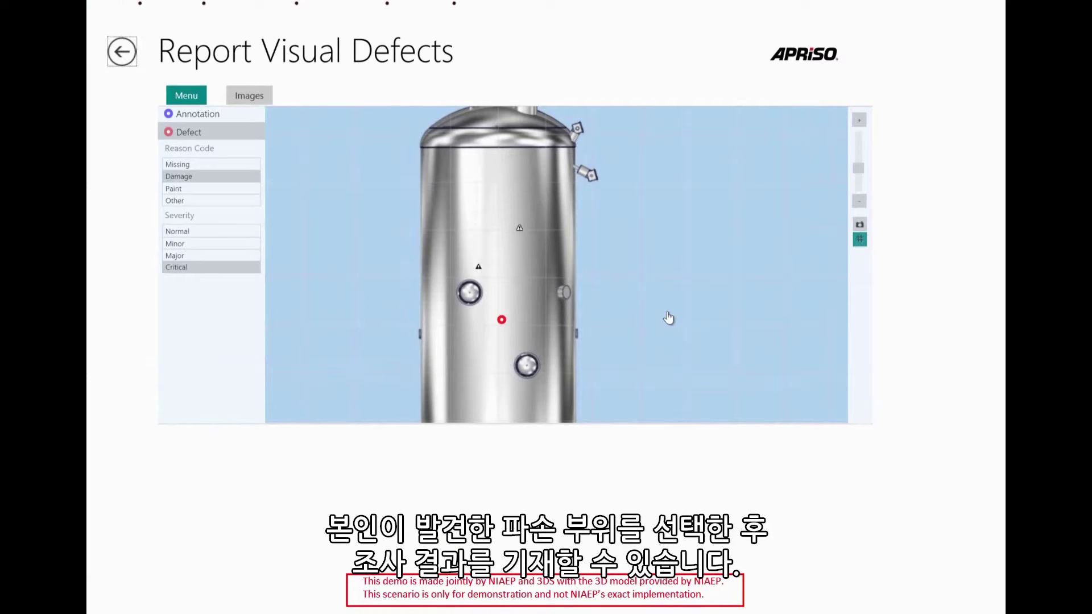
key(alt+Left)
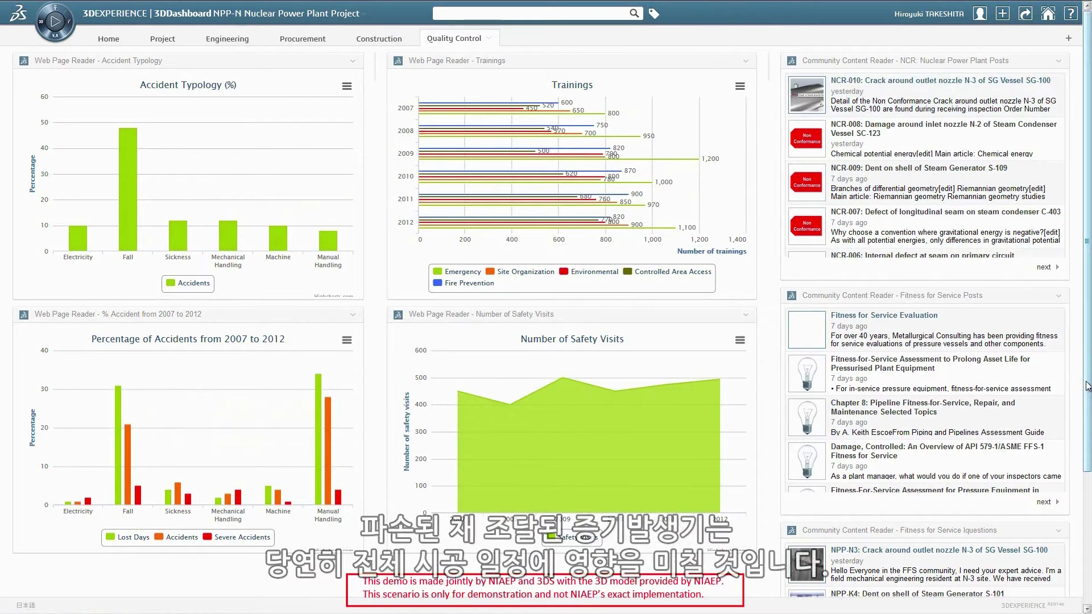
On the NPP-N project's Quality Control dashboard in 3DDashboard, maximize the Fitness for Service Posts widget
scroll(970, 308, down, 3)
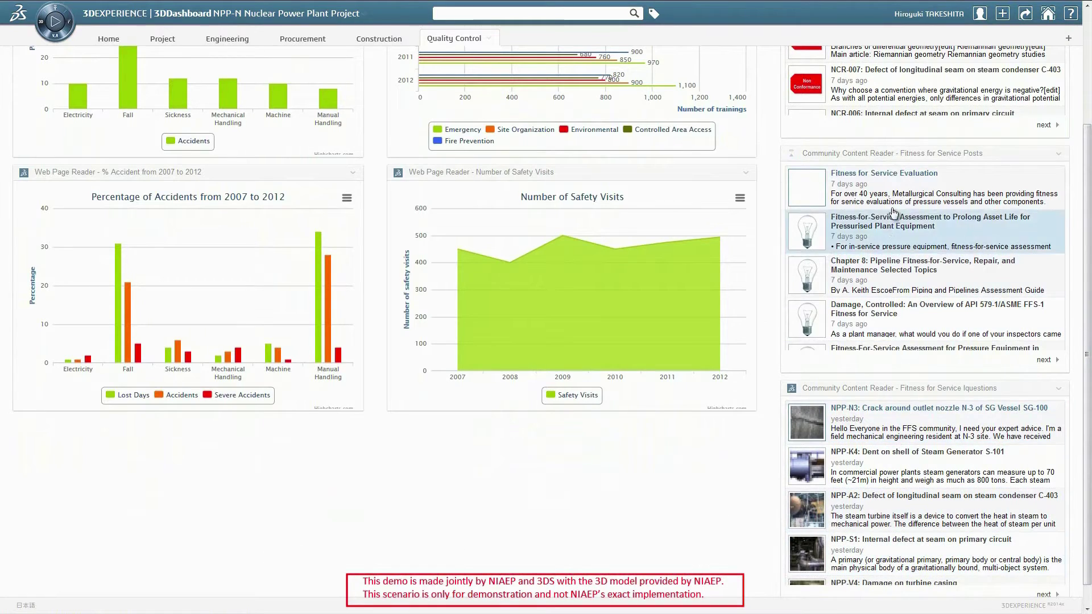
double_click(886, 153)
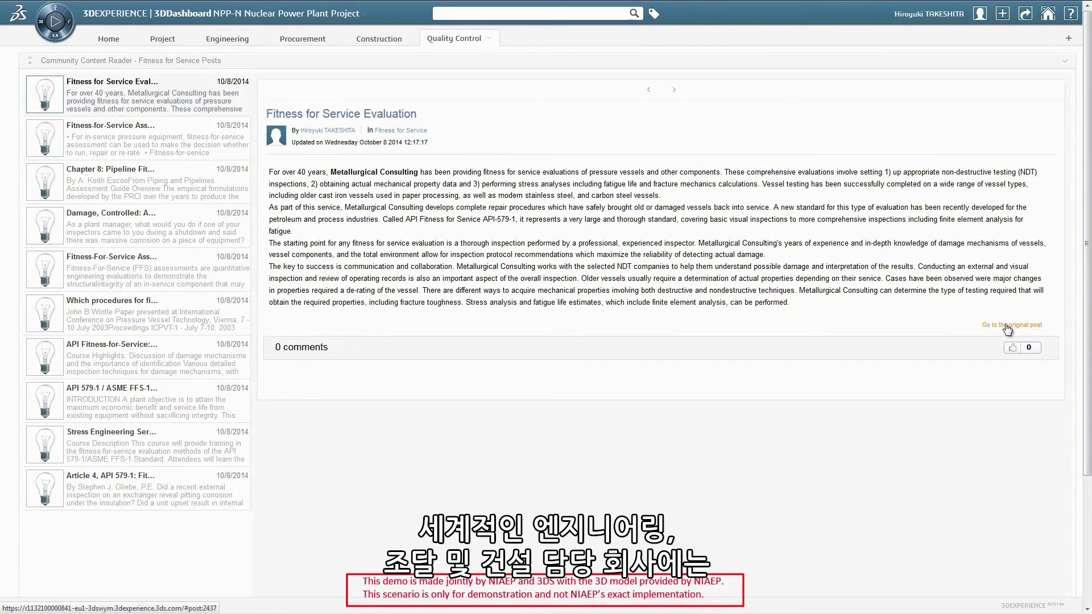
Open the original Fitness for Service Evaluation post in 3DSwYm and filter its community's blog posts by the ASME tag
click(1006, 327)
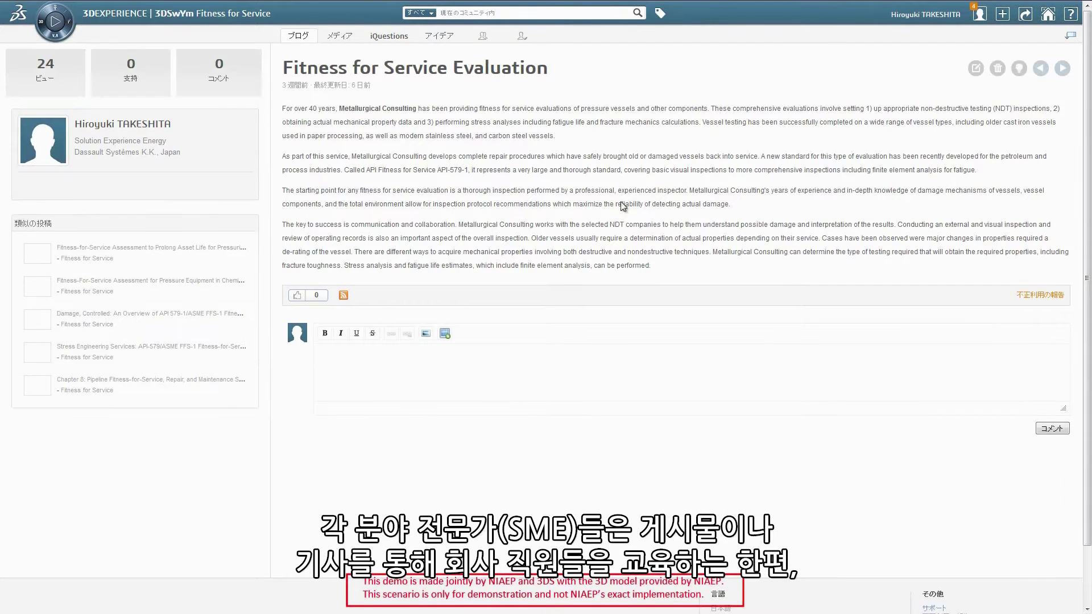
click(299, 36)
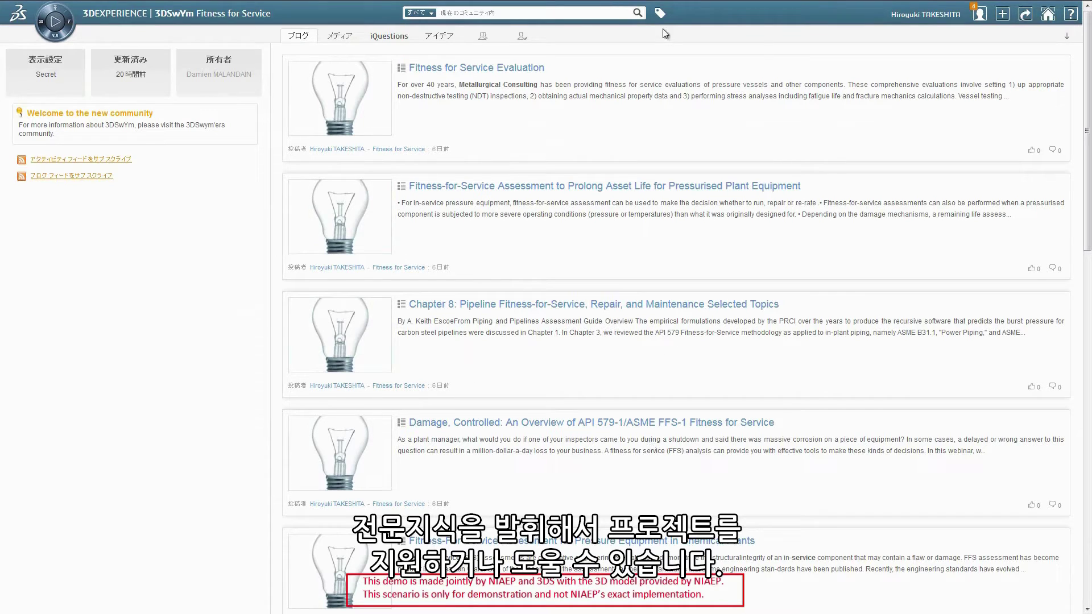
click(660, 14)
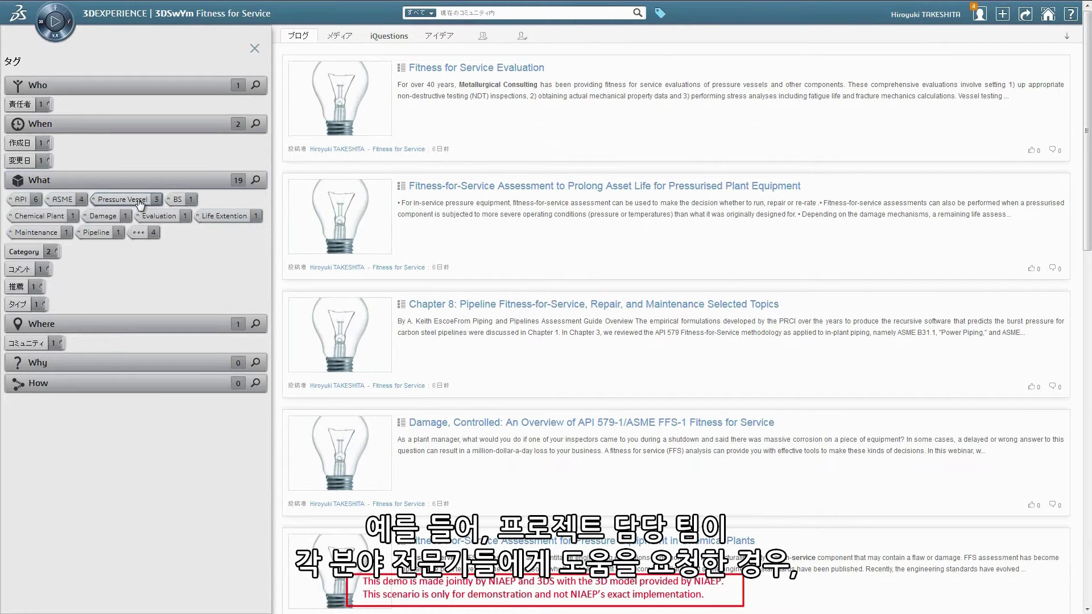
click(63, 200)
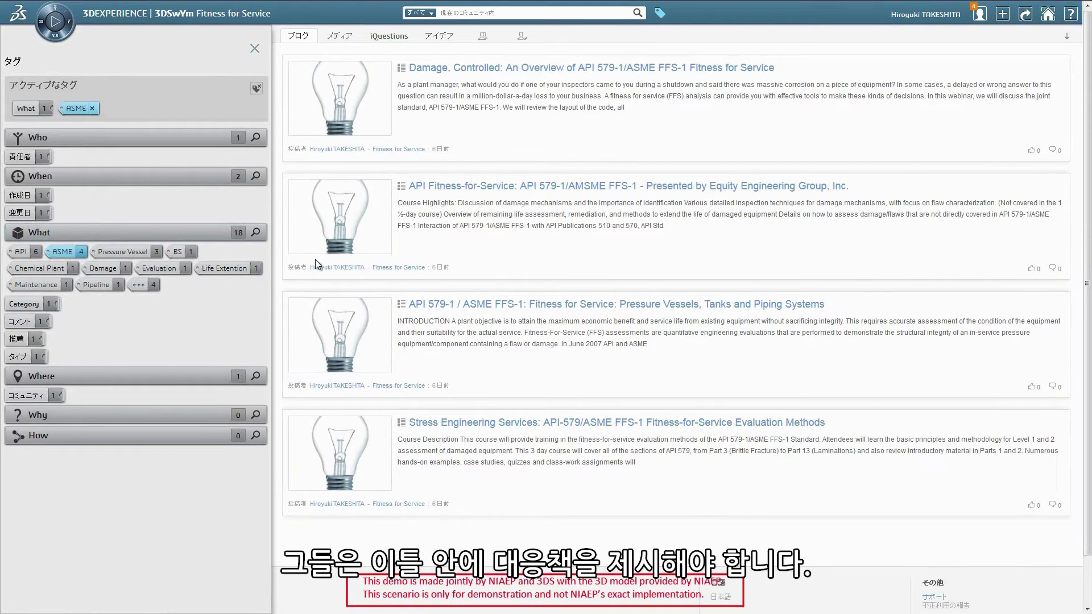
click(255, 48)
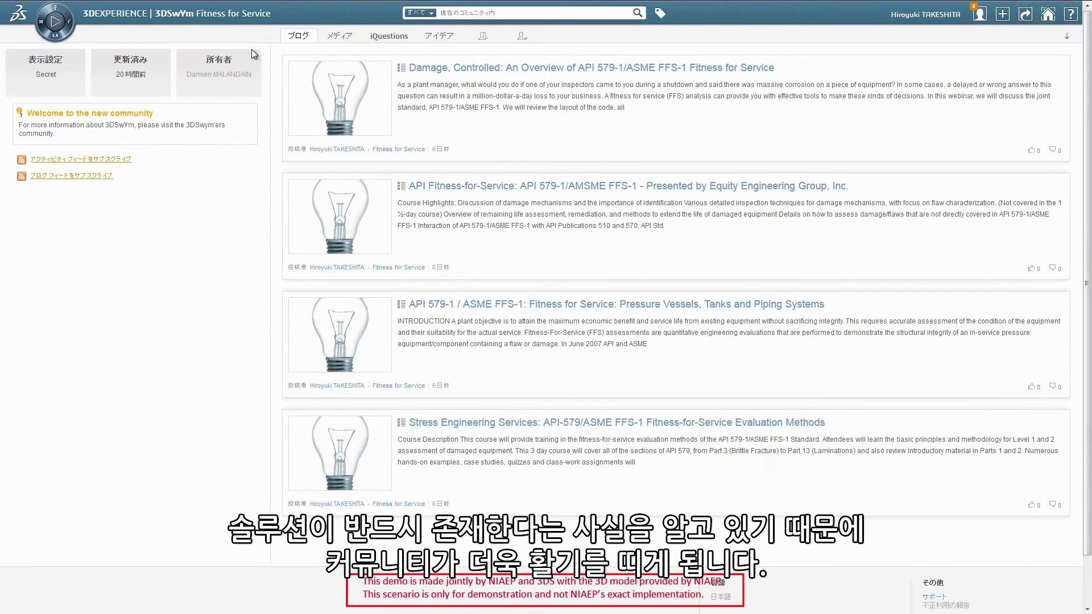
View the community's members, then read the iQuestion about the crack around outlet nozzle N-3 of SG Vessel SG-100 with its answers
click(486, 37)
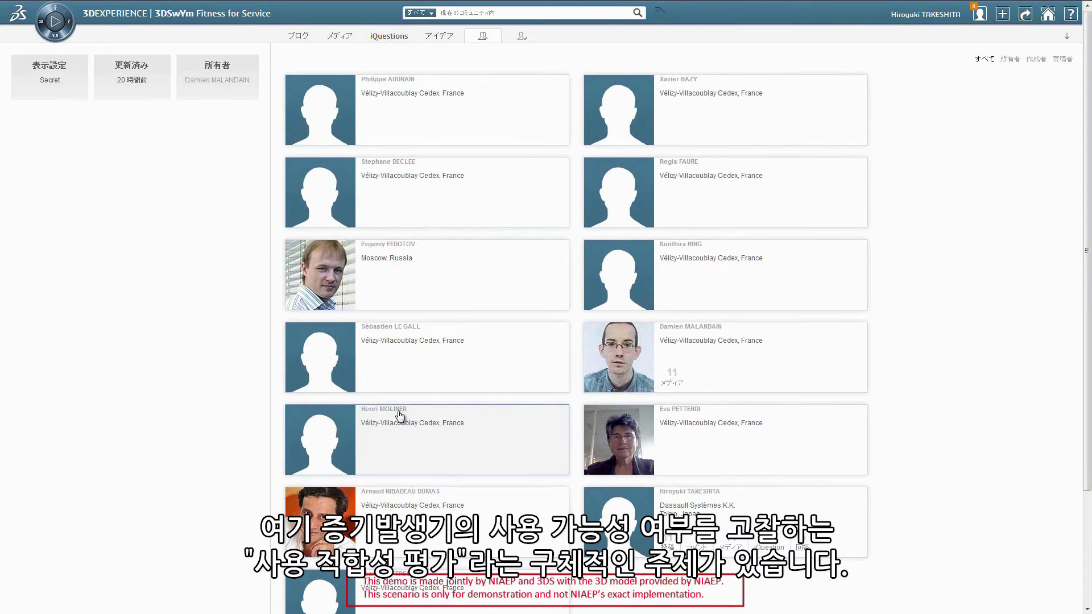
click(389, 37)
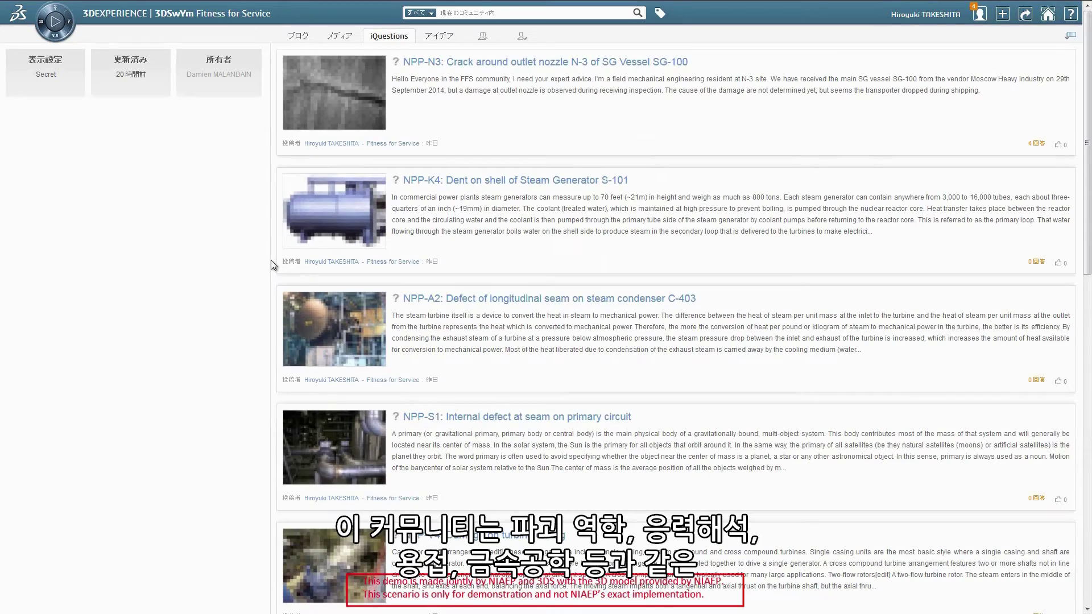
mouse_move(1089, 177)
mouse_down()
mouse_move(1088, 406)
mouse_move(1088, 177)
mouse_up()
click(632, 83)
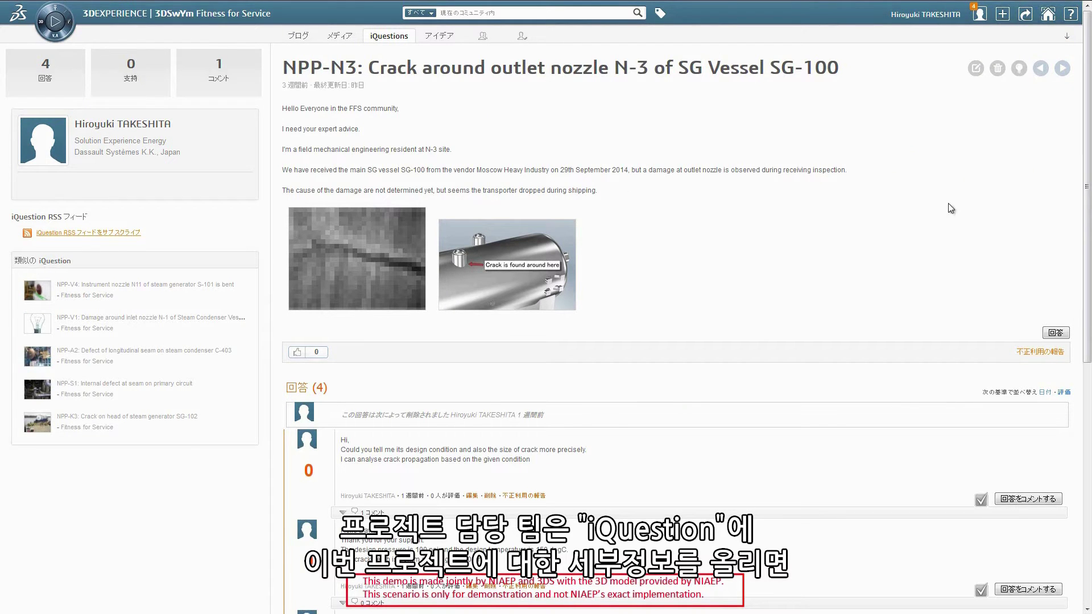
drag(1088, 176, 1088, 422)
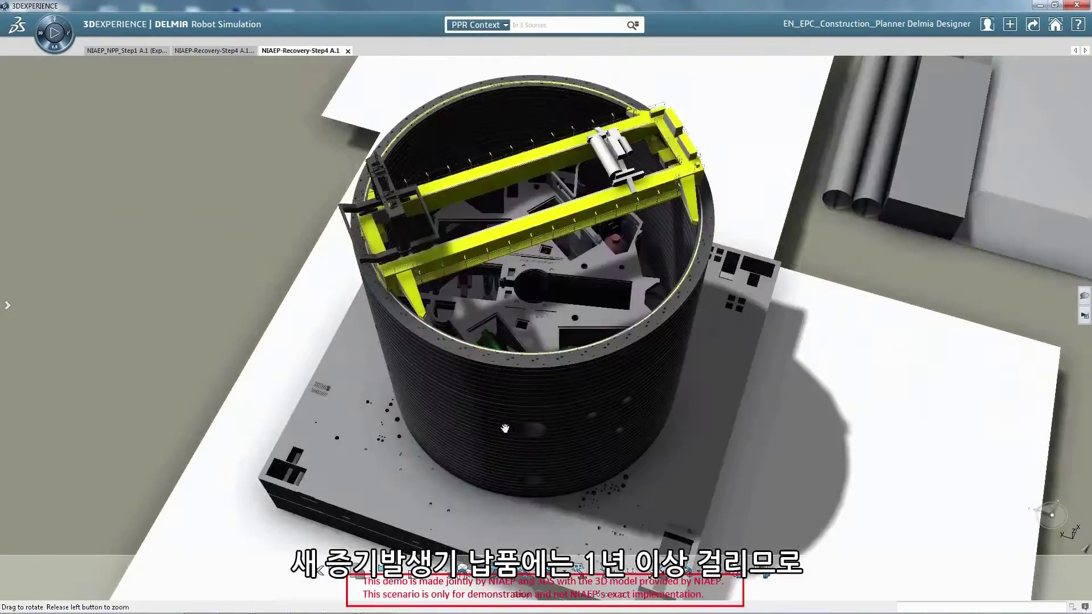
In DELMIA Robot Simulation, play the 01 - Install-SG1 crane task of the NIAEP-Recovery-Step4 model
middle_drag(505, 428, 512, 475)
middle_drag(551, 196, 484, 478)
middle_drag(487, 366, 517, 310)
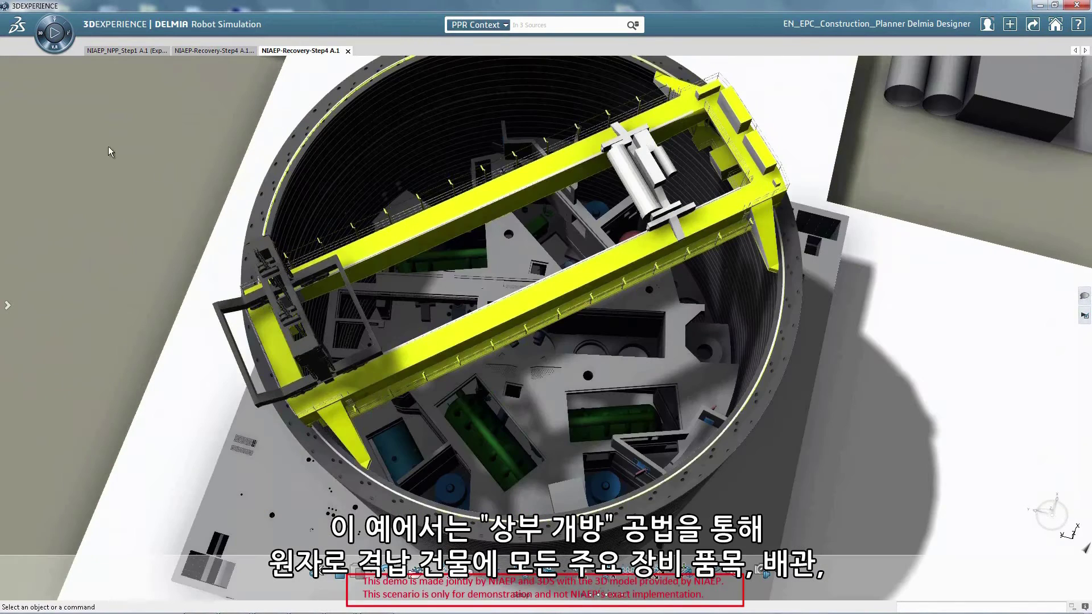
click(7, 309)
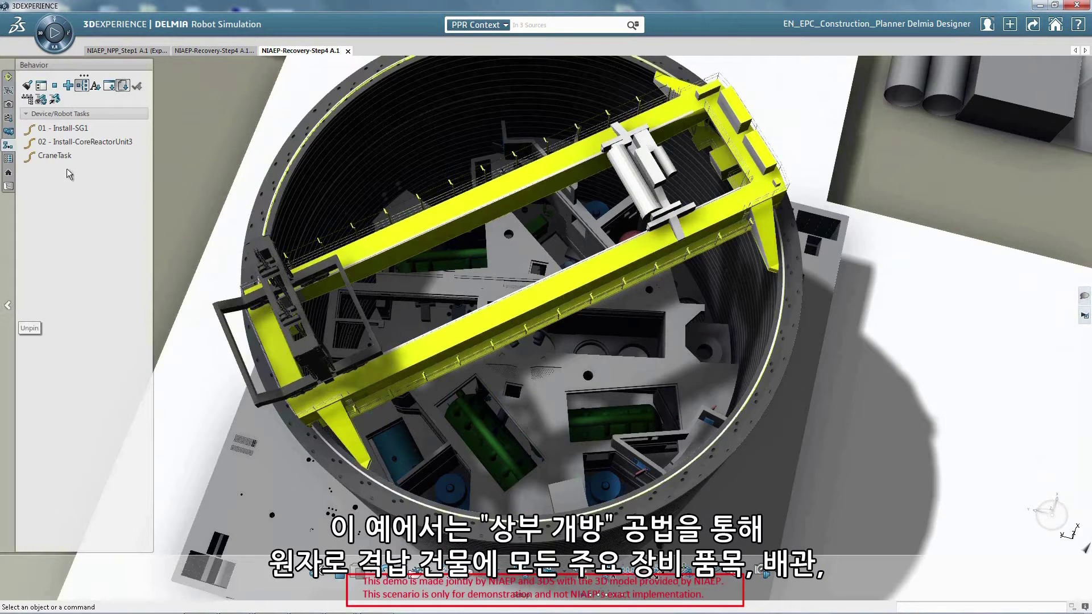
click(71, 129)
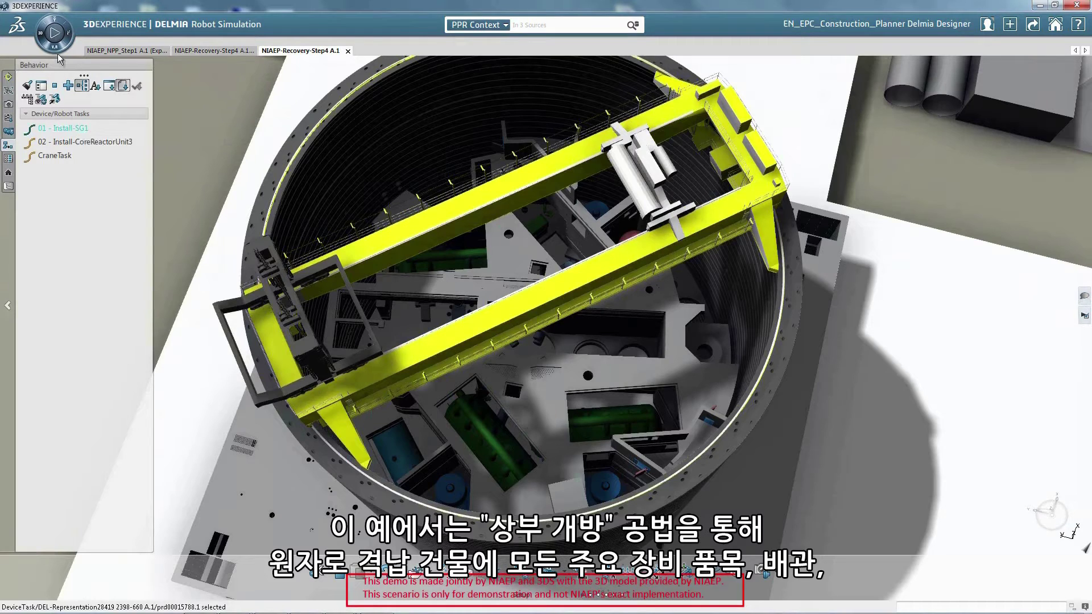
click(58, 33)
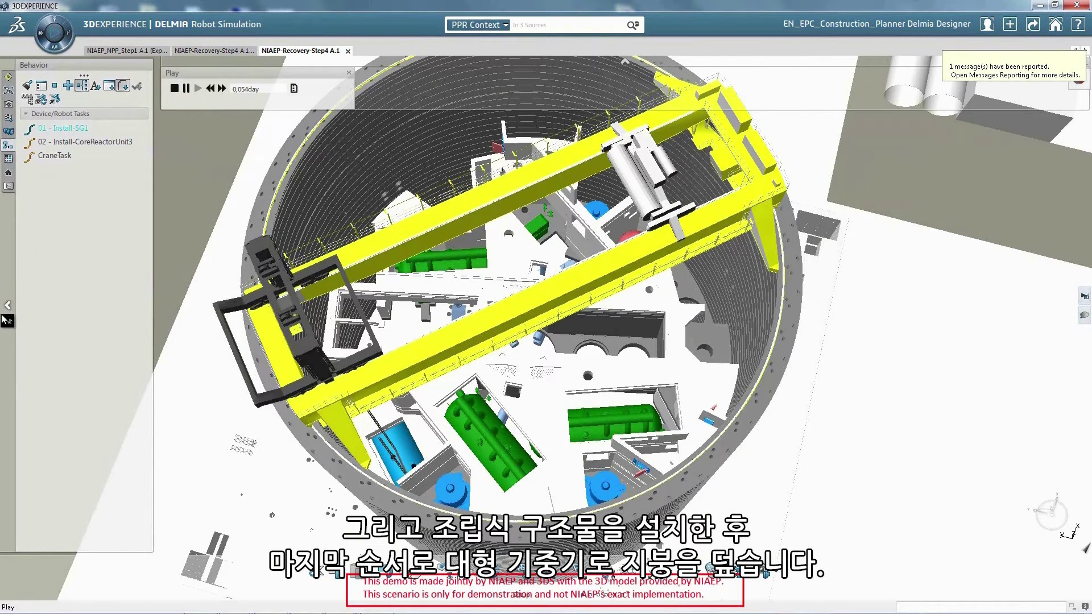
Hide the task list, speed up the simulation playback and follow the suspended steam generator up close inside the containment
click(10, 307)
middle_drag(295, 404, 339, 356)
click(73, 88)
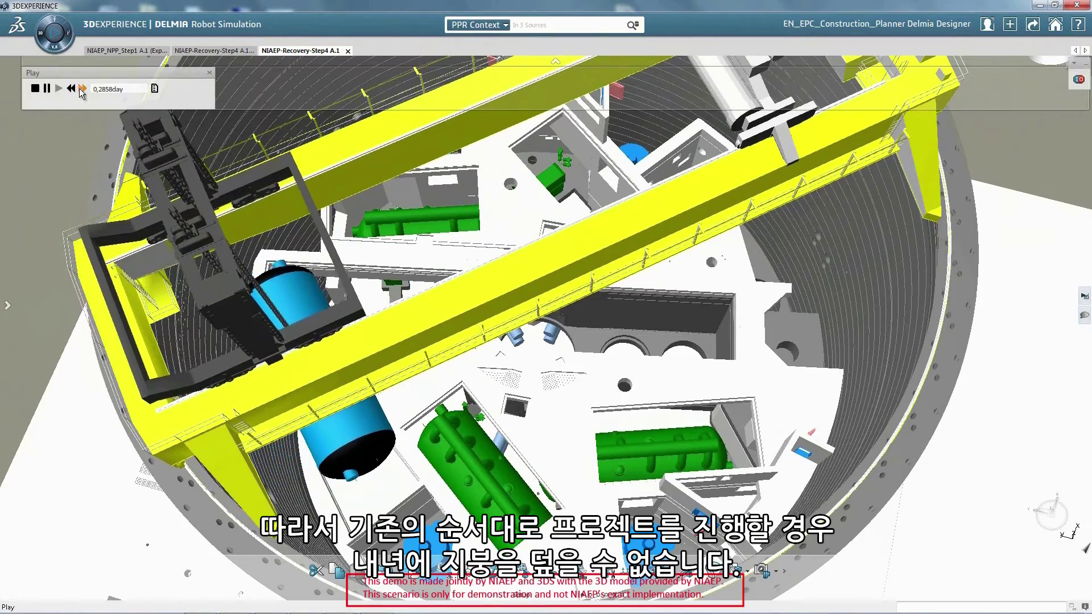
middle_drag(454, 327, 428, 182)
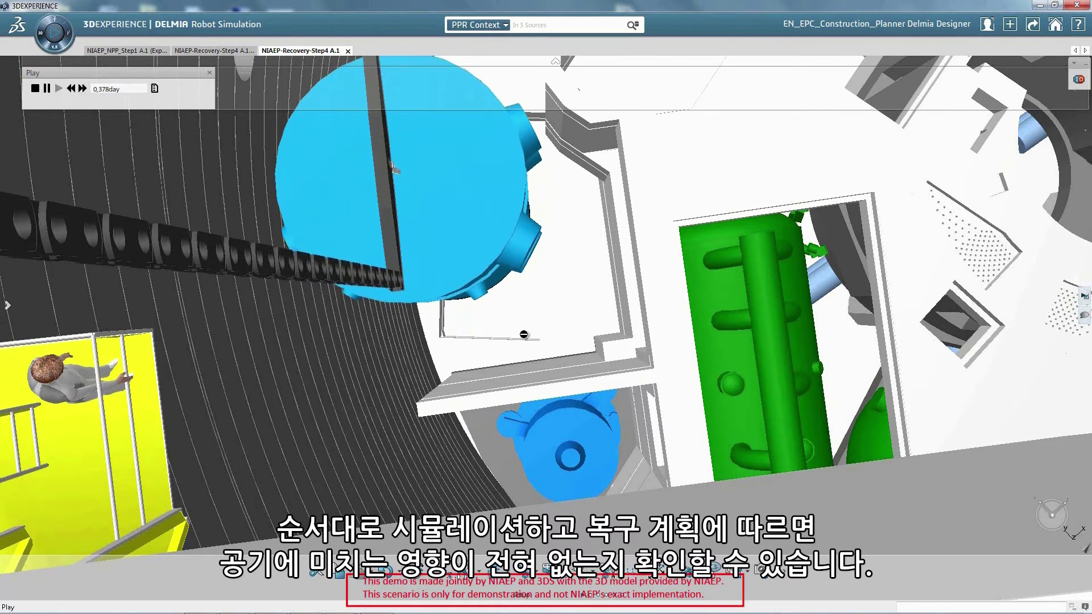
middle_drag(524, 333, 499, 414)
drag(499, 415, 466, 530)
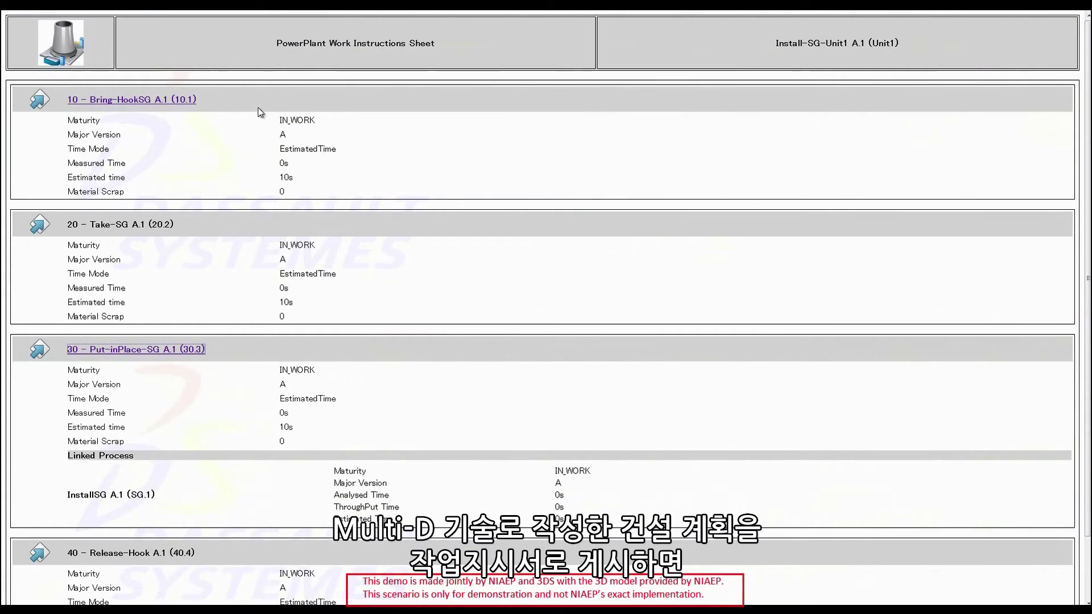
Read the 10 - Bring-HookSG instruction of the PowerPlant Work Instructions Sheet through its pictures and return to the sheet
scroll(247, 169, down, 2)
scroll(247, 169, up, 2)
click(181, 102)
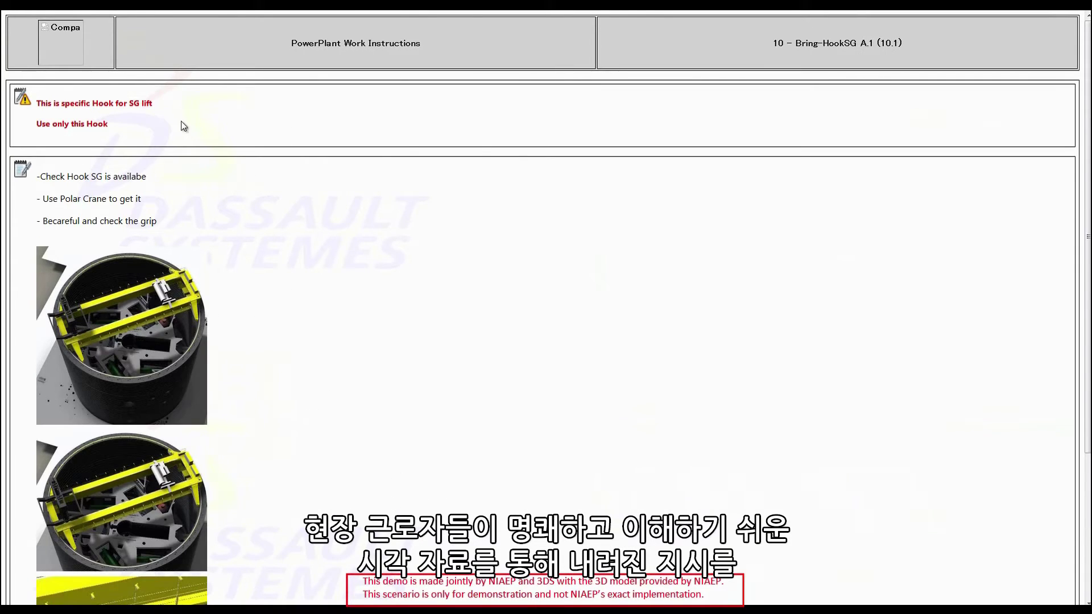
scroll(210, 222, down, 5)
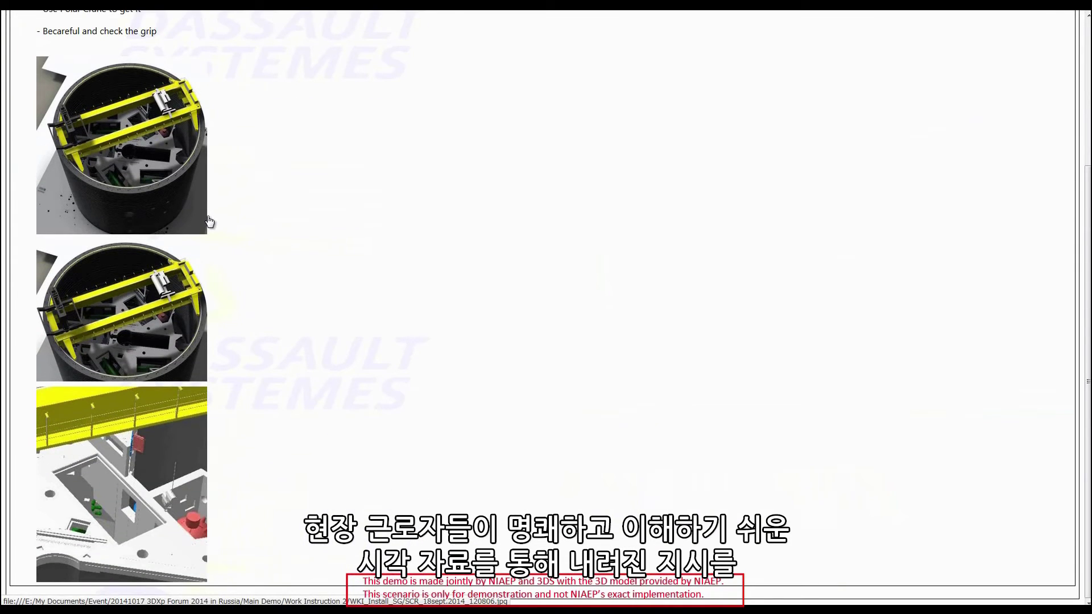
key(alt+Left)
Open the 30 - Put-inPlace-SG instruction, enlarge its annotated steam generator picture and review the written steps
scroll(210, 222, down, 2)
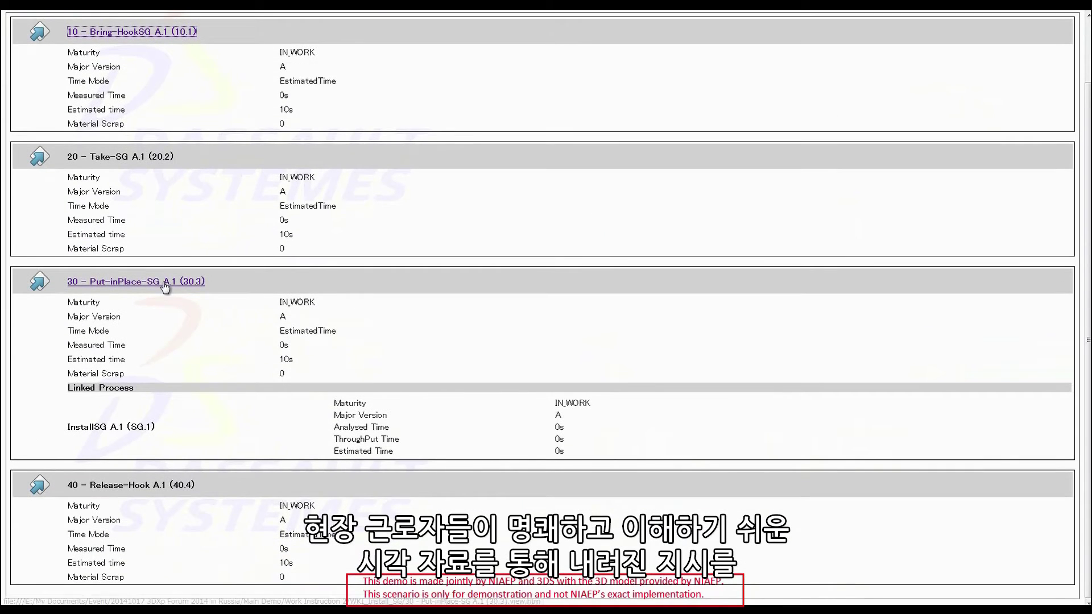
click(164, 281)
scroll(164, 286, down, 5)
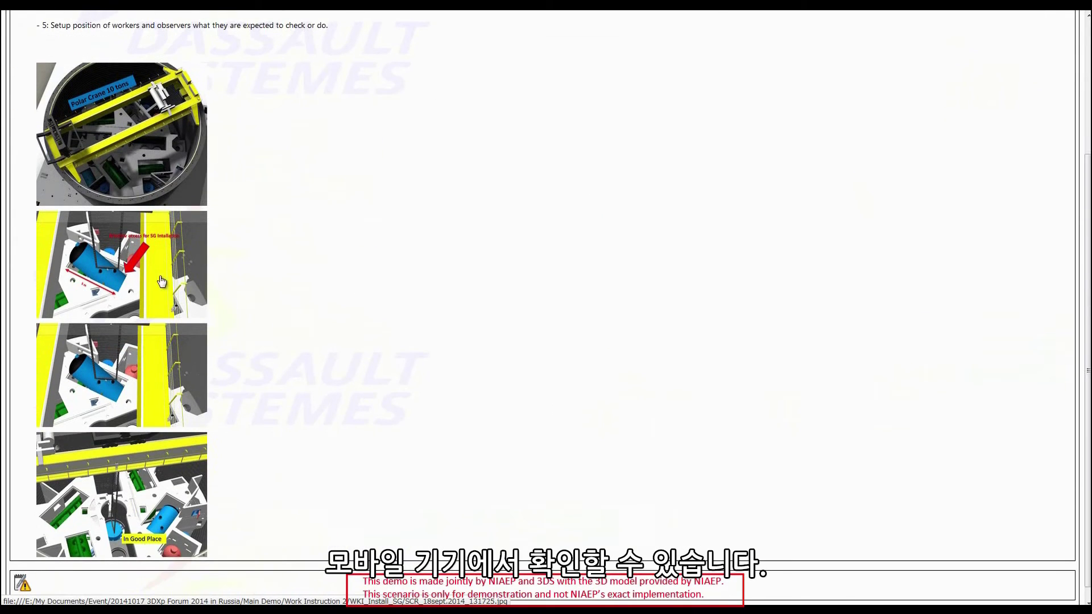
click(136, 265)
key(alt+Left)
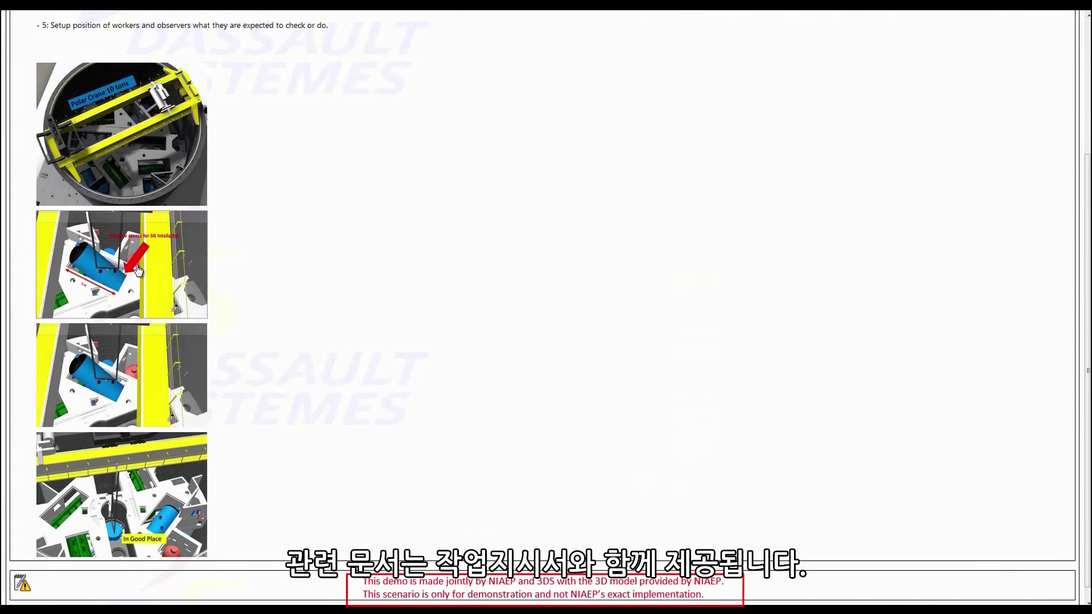
scroll(137, 269, up, 5)
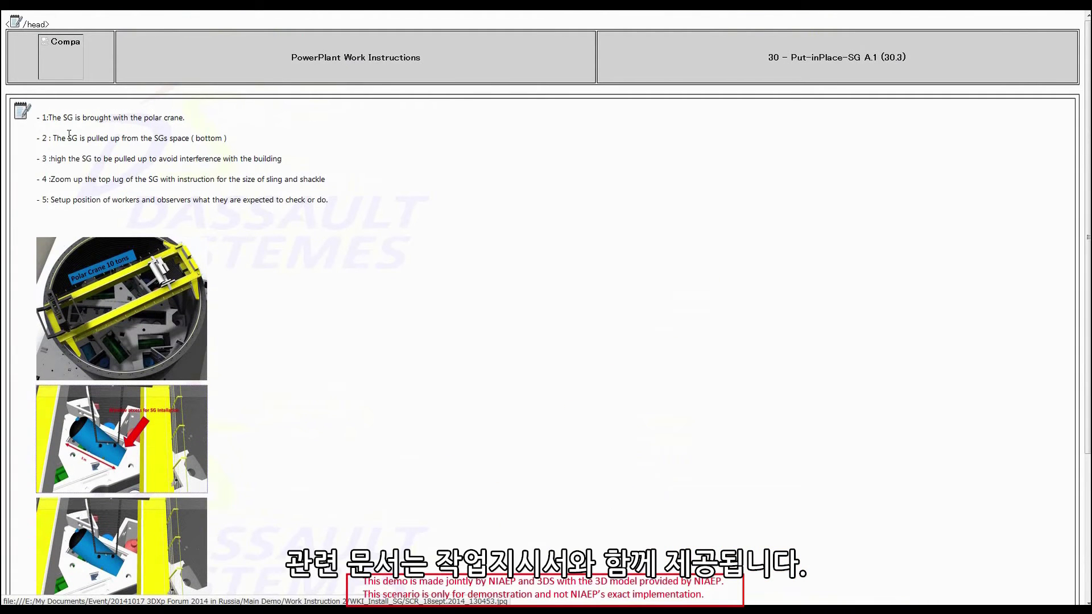
Switch to the Pipe2-3 welding work instruction, read down to its pictures and enlarge the close-up of the welder
mouse_move(130, 11)
click(163, 23)
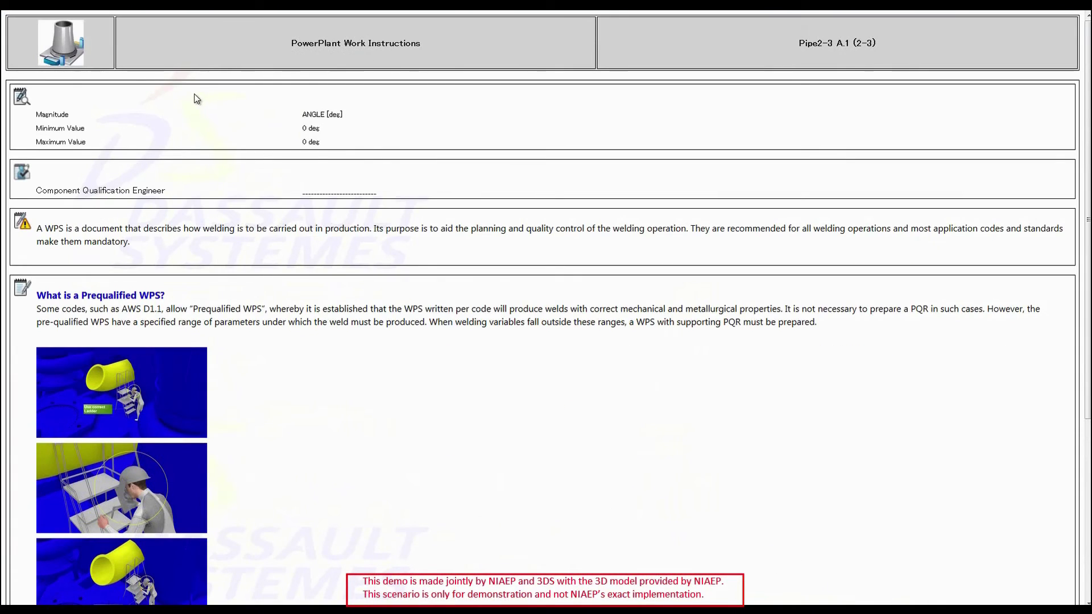
scroll(195, 162, down, 7)
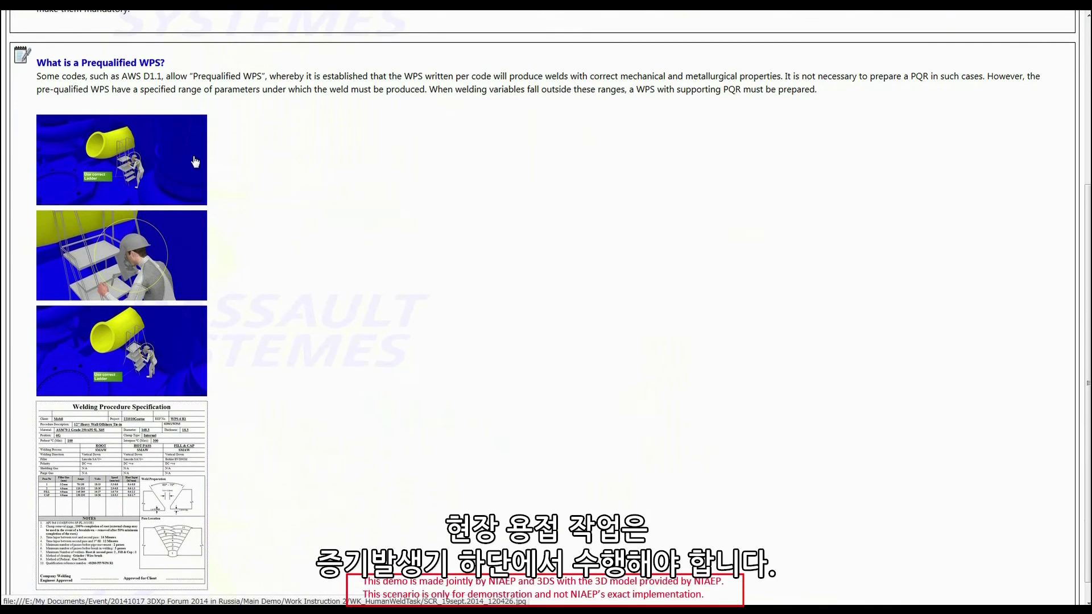
scroll(195, 162, down, 1)
click(142, 221)
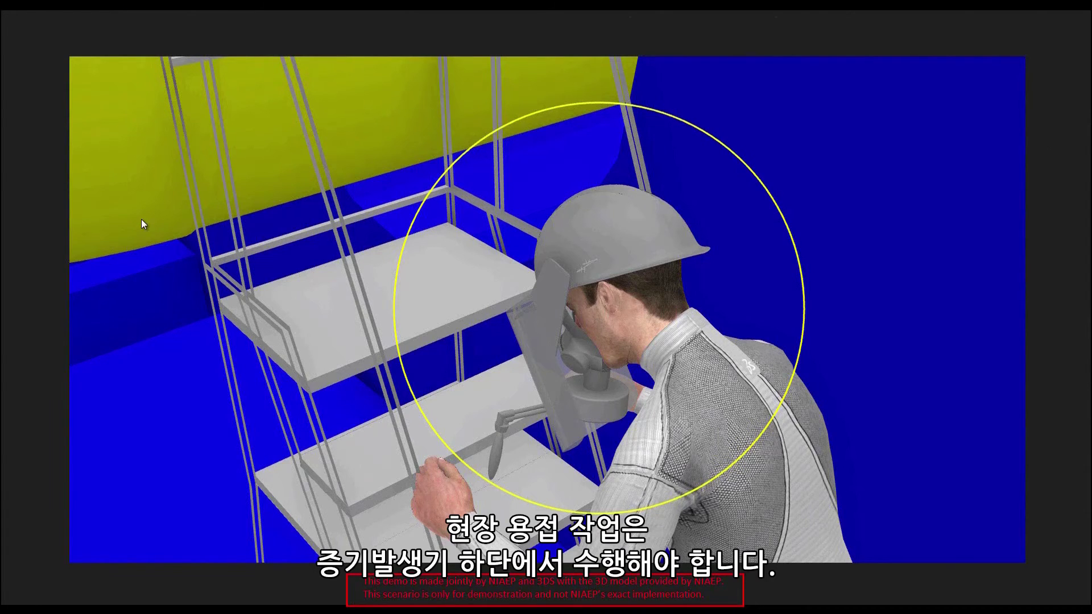
key(alt+Left)
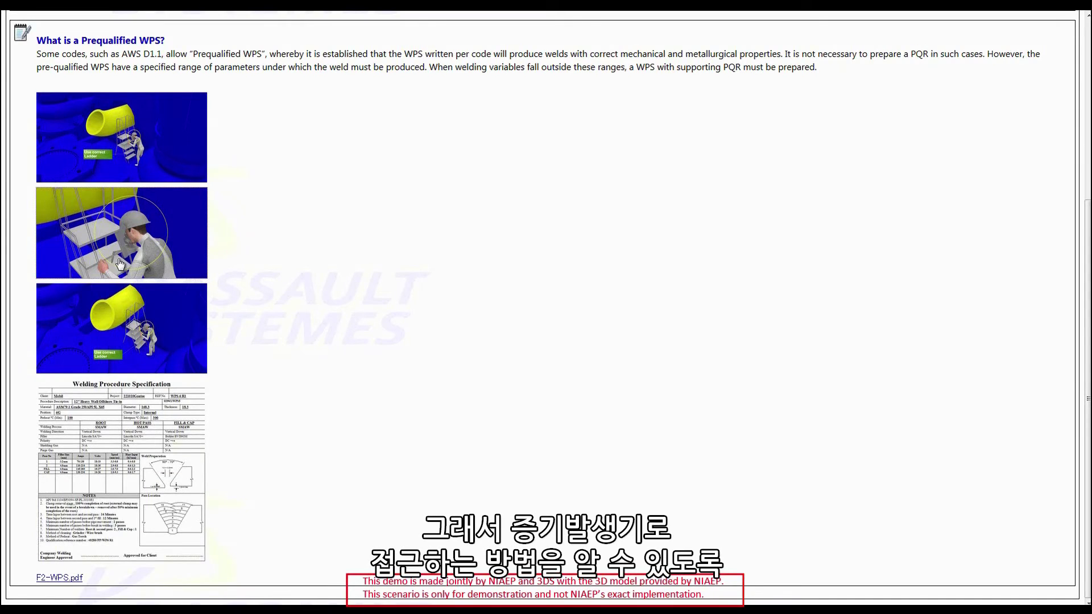
Enlarge the lower "Use correct Ladder" picture and the Welding Procedure Specification sheet of the Pipe2-3 instruction
click(121, 321)
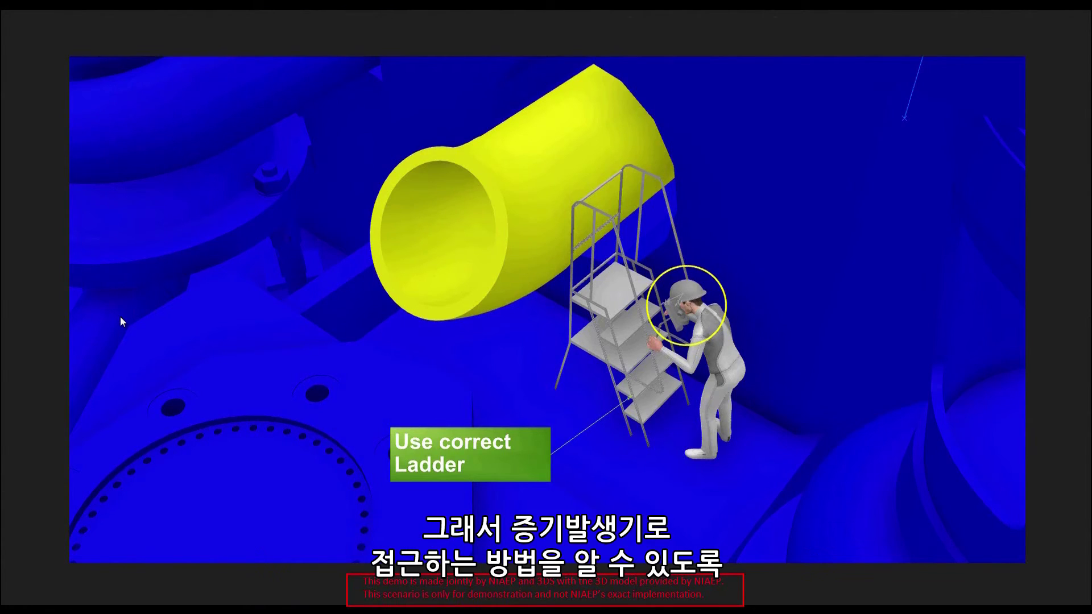
key(alt+Left)
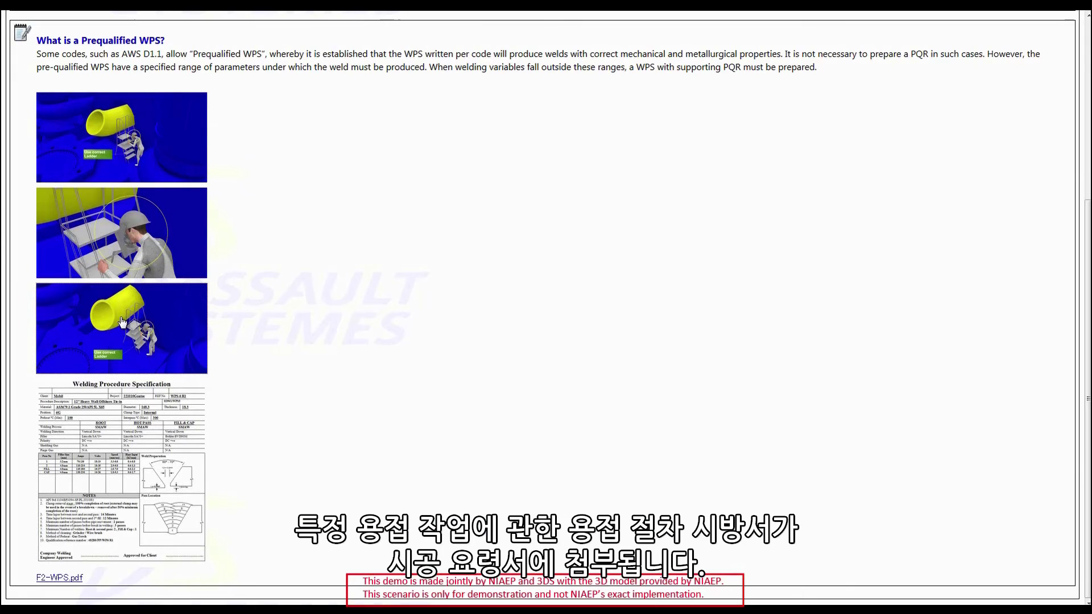
click(120, 411)
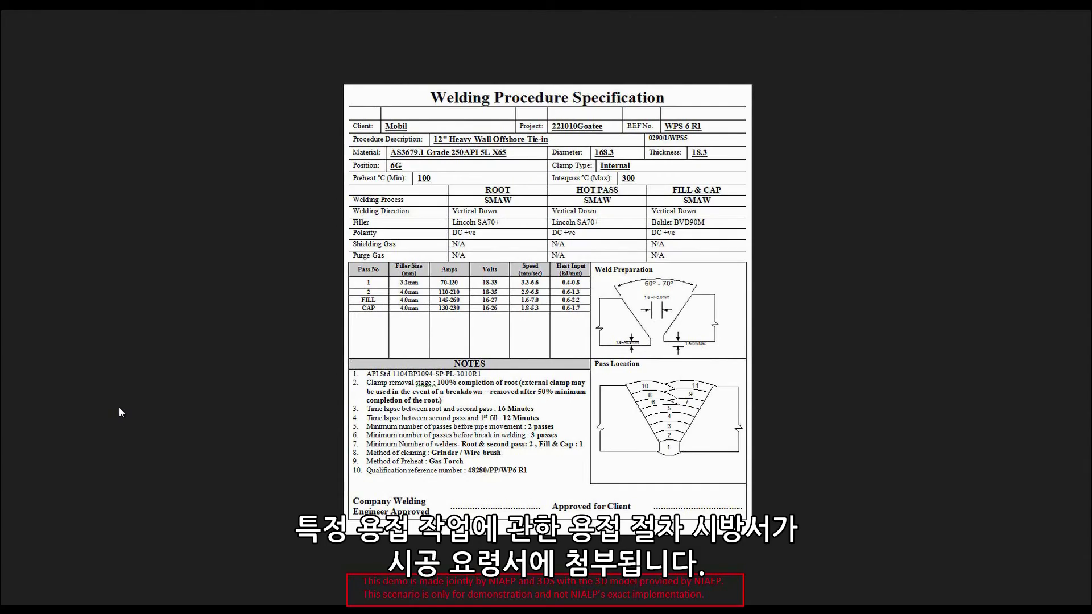